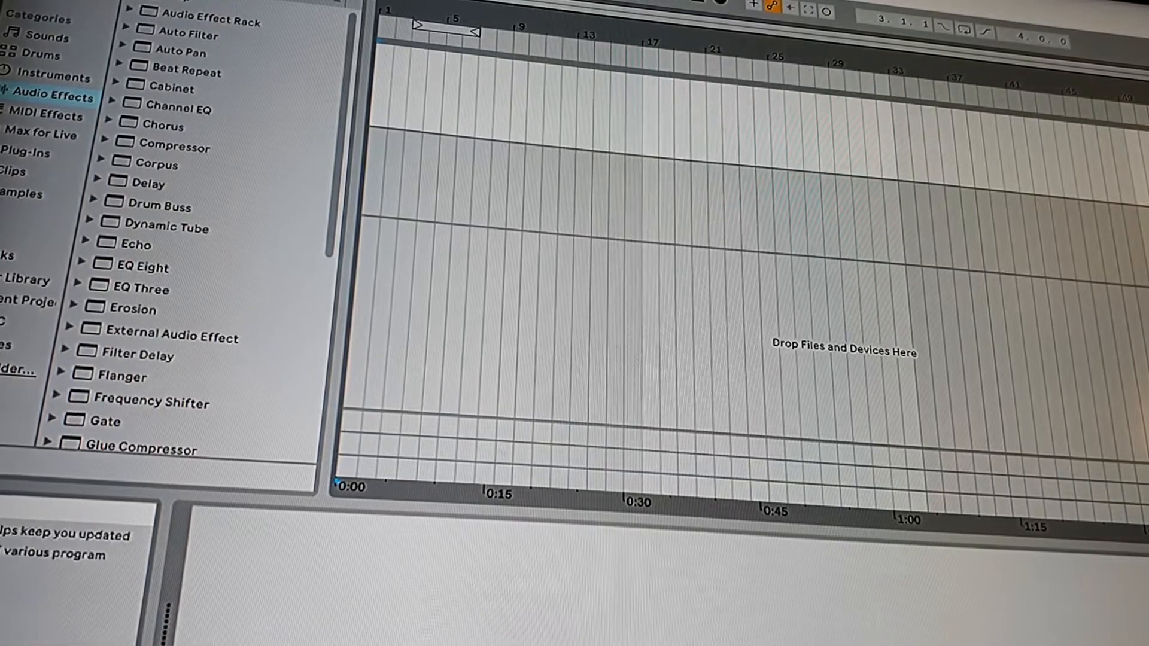
- After glancing at the Reddit thread, expand Plug-Ins > VSTPlugins > Softube in Live's browser
key(alt+Tab)
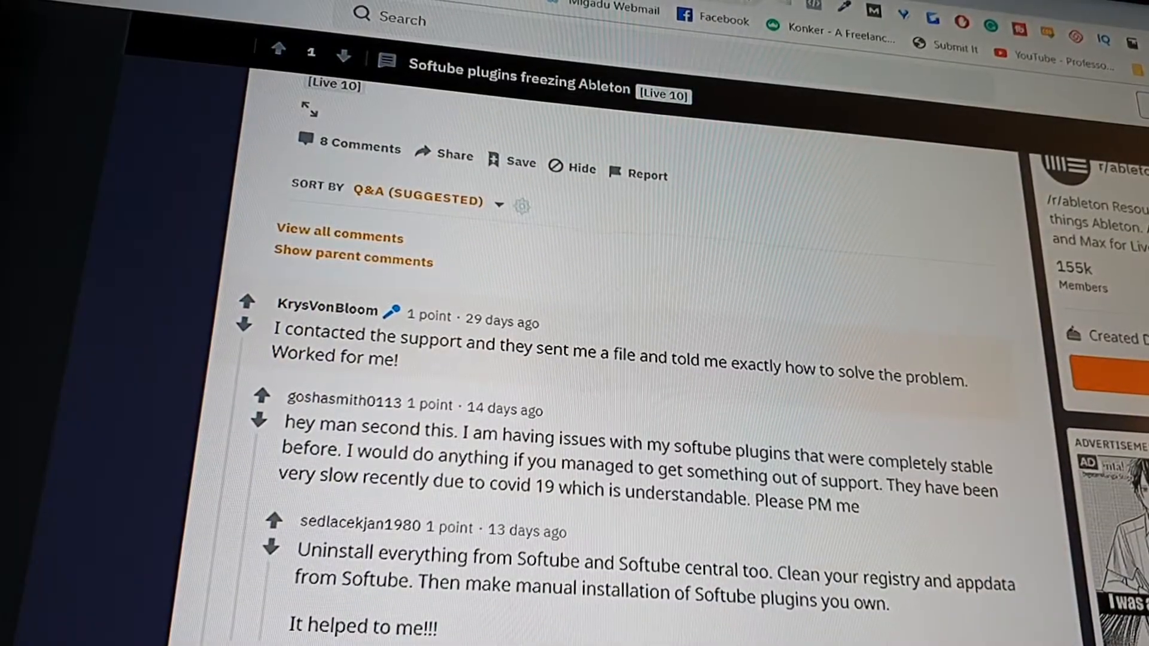
key(alt+Tab)
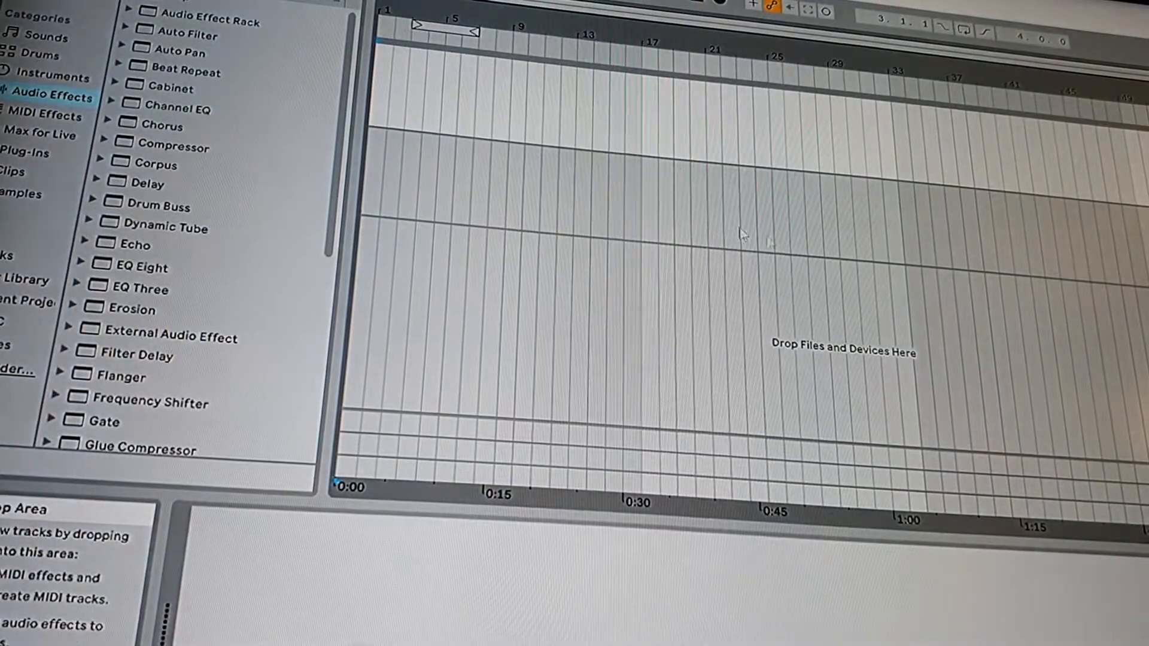
click(32, 155)
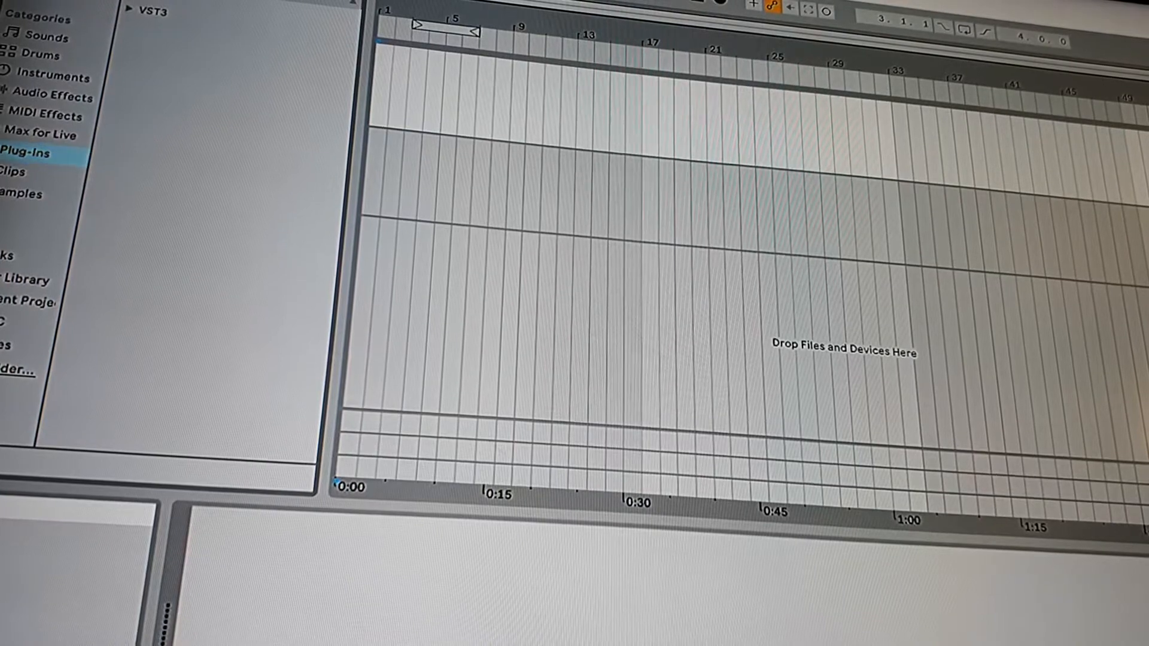
key(ctrl+f)
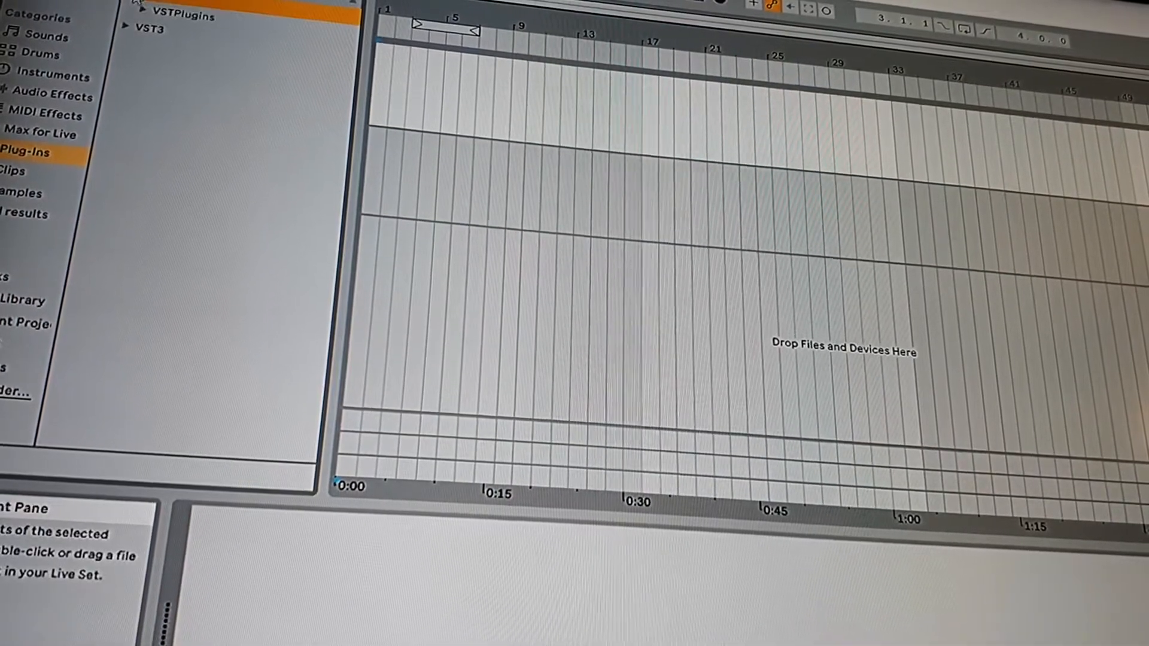
click(144, 11)
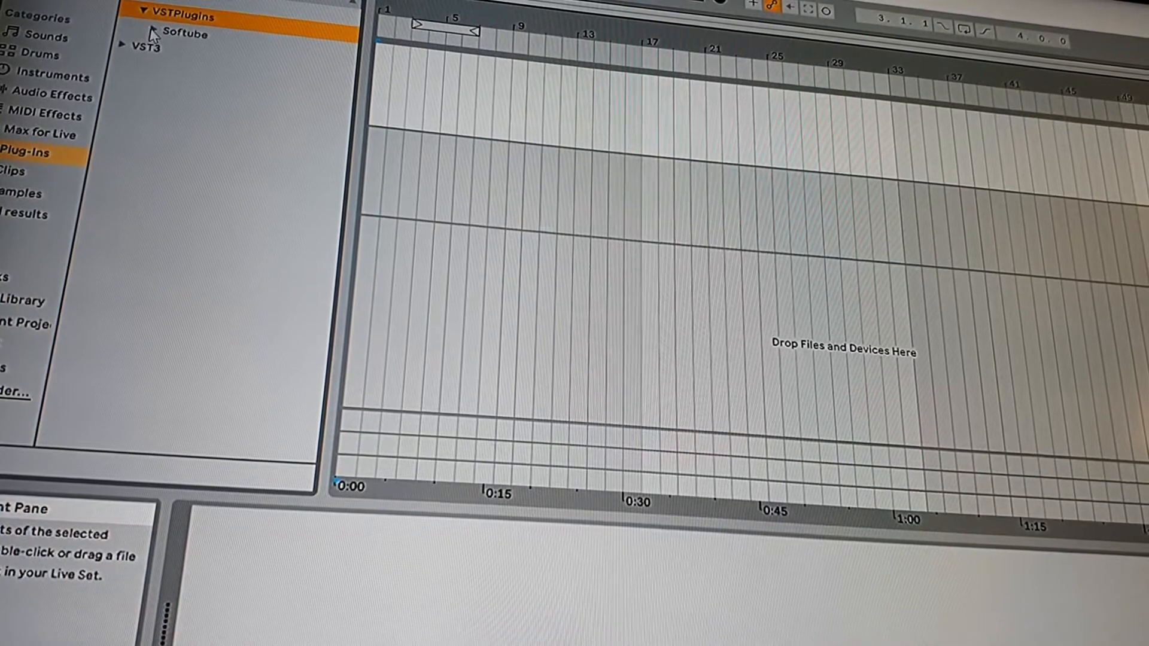
click(154, 33)
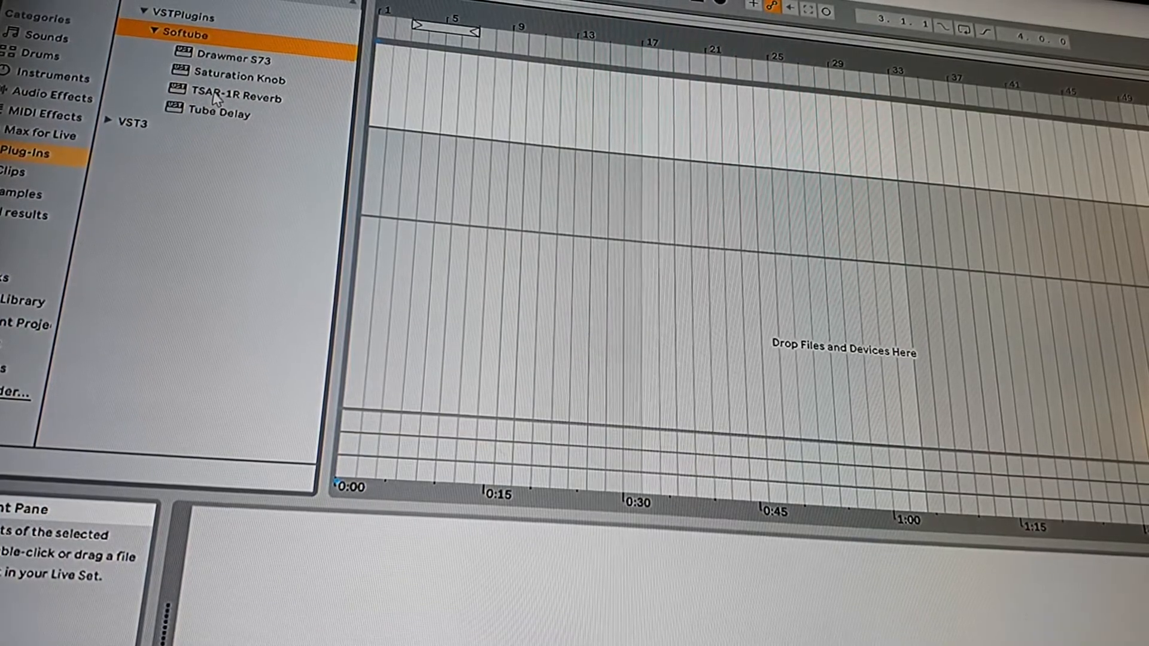
- Load TSAR-1R Reverb and set roughly 80% mix, raised output, 1.72 s time and 21 ms predelay
click(217, 97)
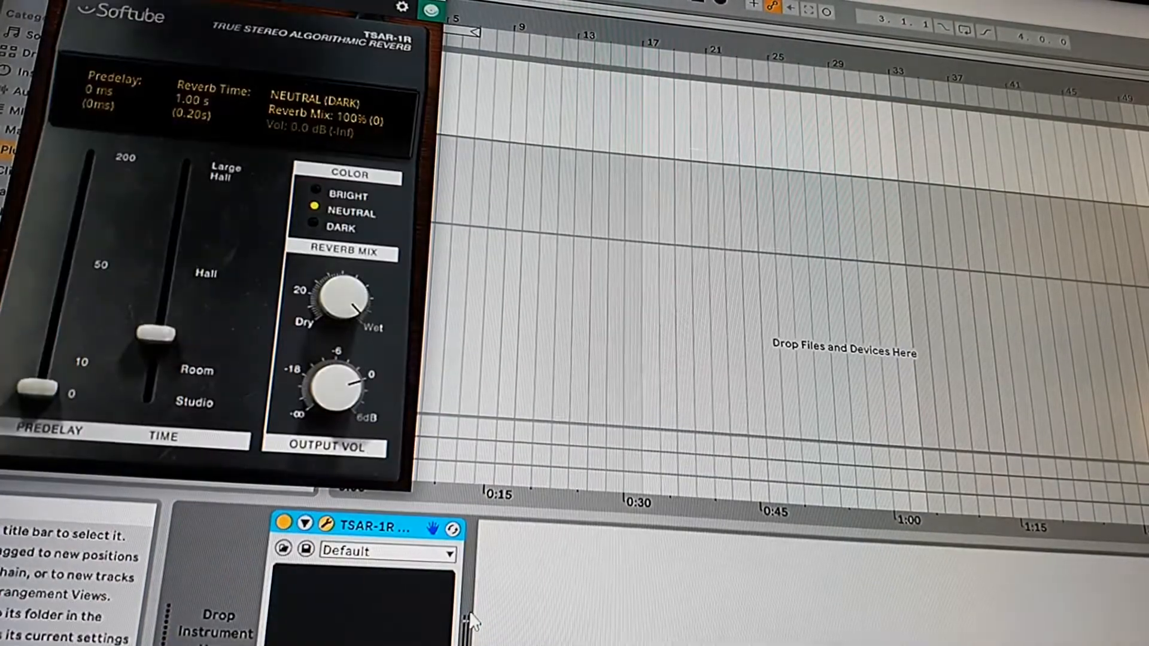
drag(341, 297, 336, 456)
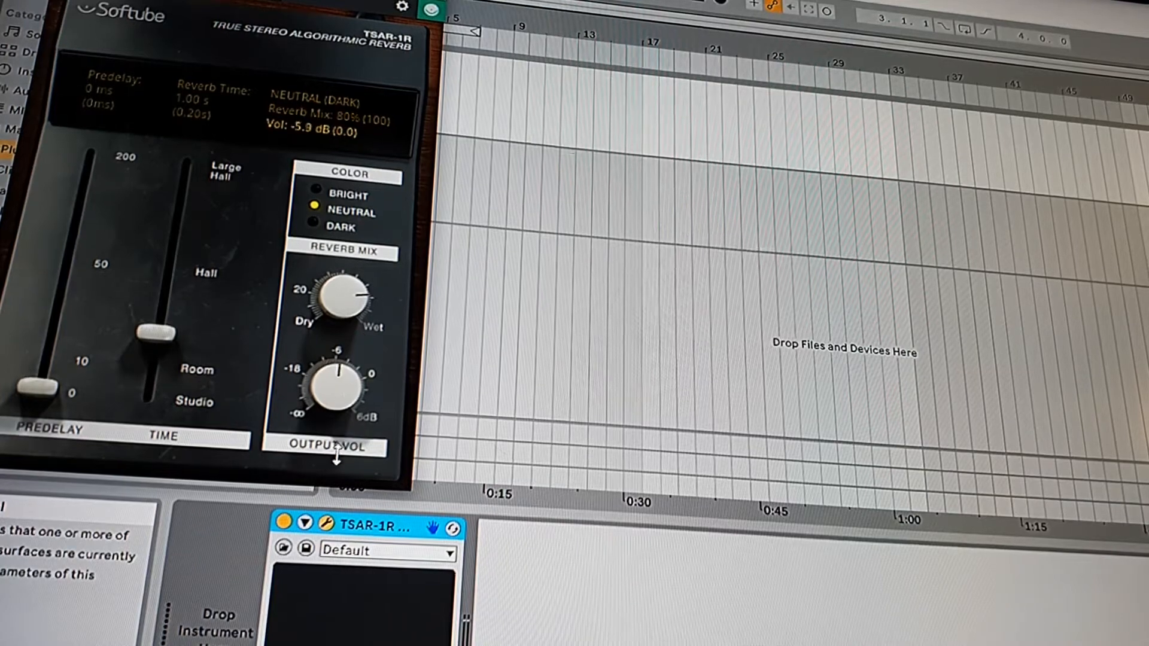
drag(331, 514, 343, 417)
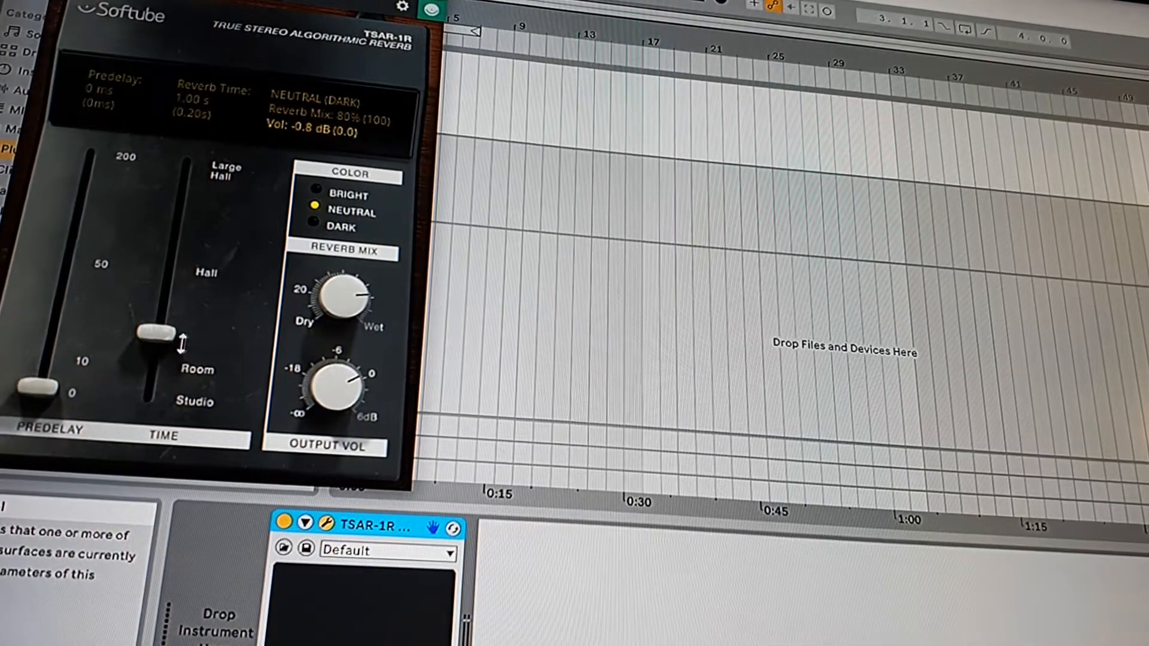
mouse_move(157, 334)
mouse_down()
mouse_move(175, 229)
mouse_move(230, 327)
mouse_up()
mouse_move(38, 386)
mouse_down()
mouse_move(77, 193)
mouse_move(50, 334)
mouse_up()
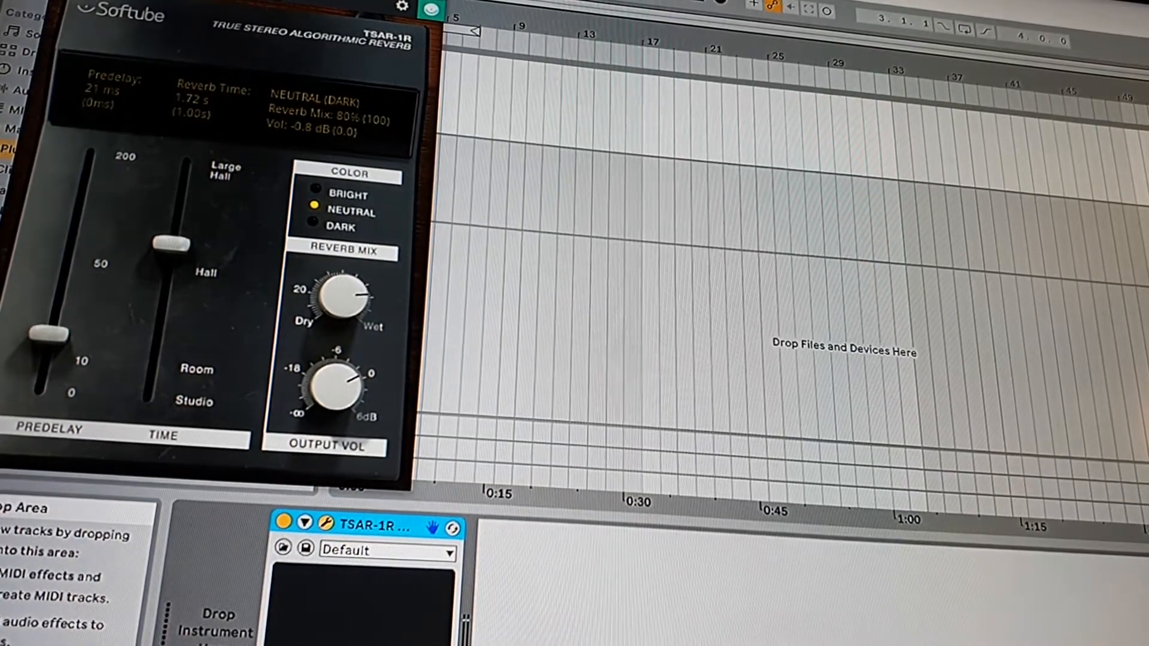
- Load Tube Delay from the browser onto the track after the TSAR-1R reverb
key(Escape)
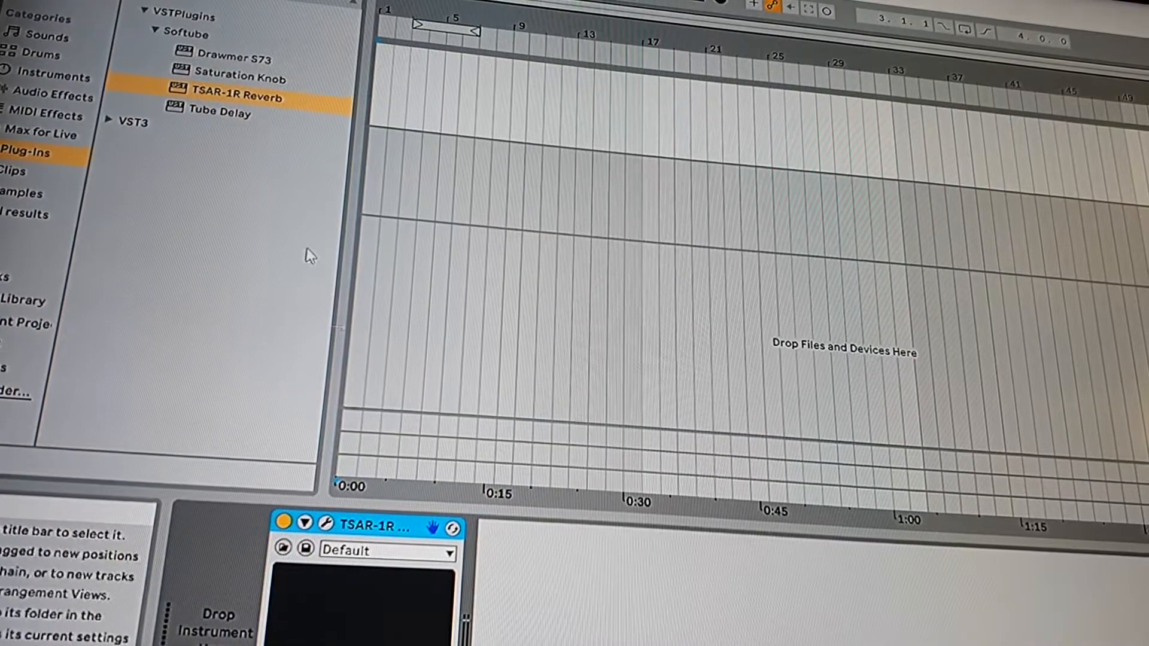
key(Down)
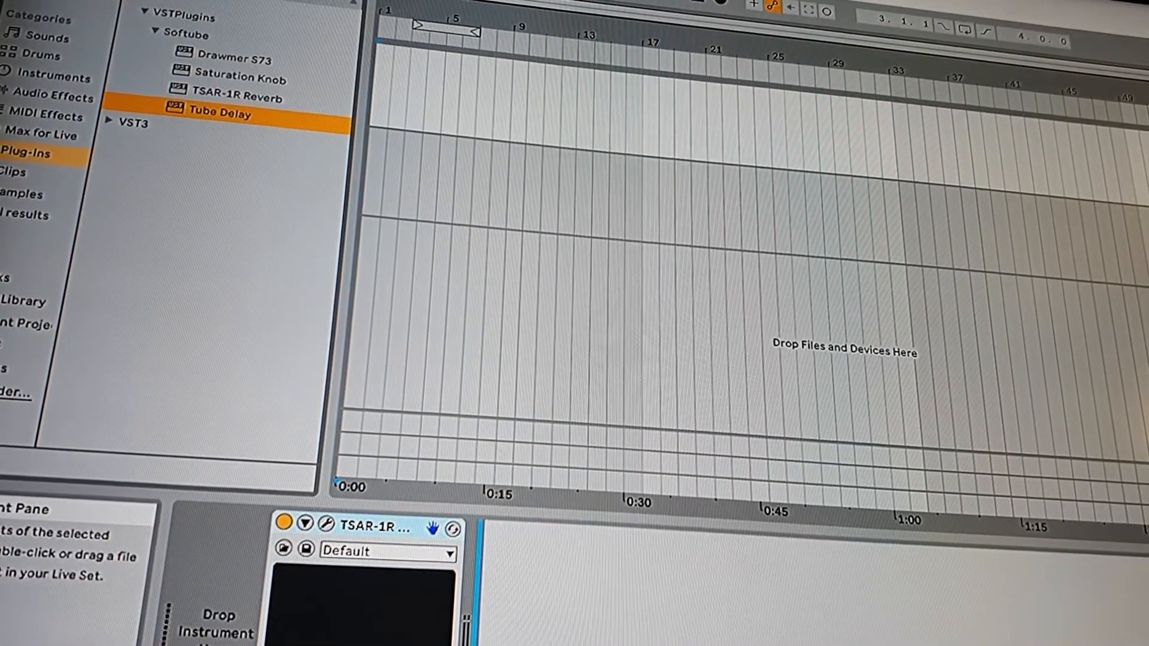
key(Return)
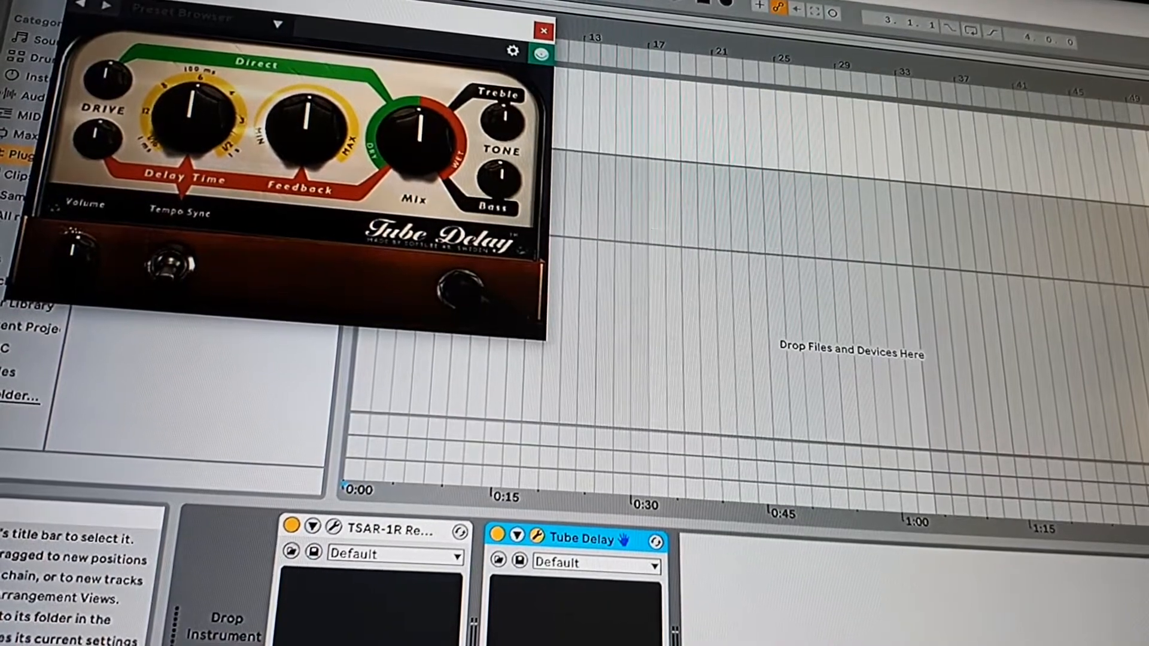
- Peek at the desktop, then close and reopen the Tube Delay plug-in window
key(super+d)
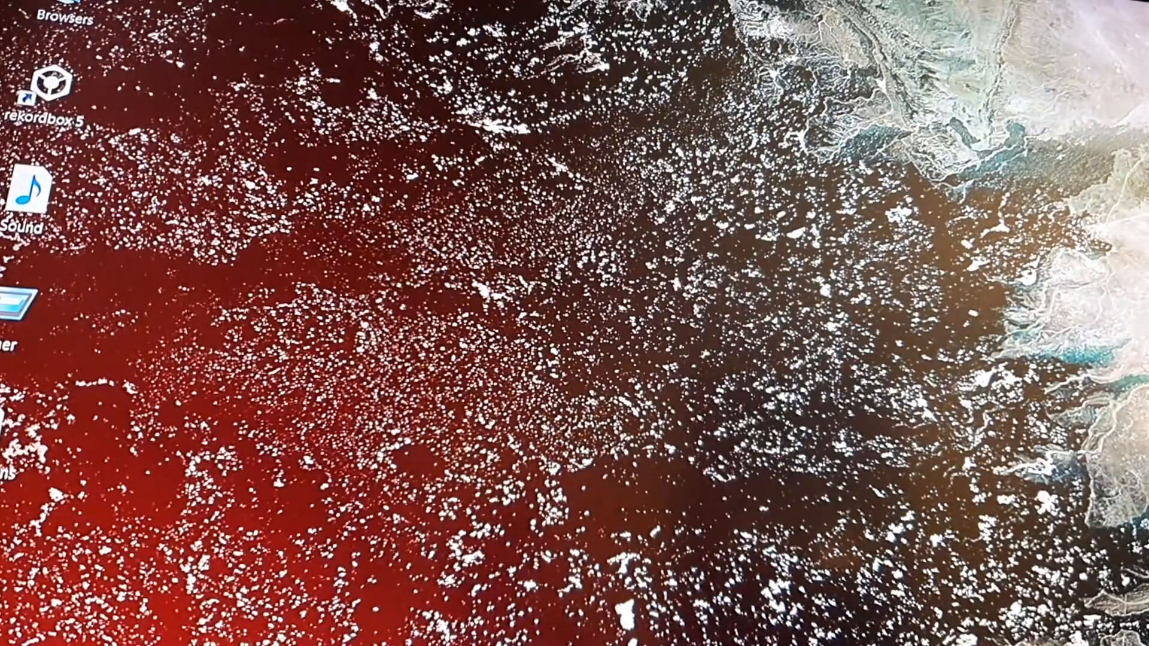
key(super+d)
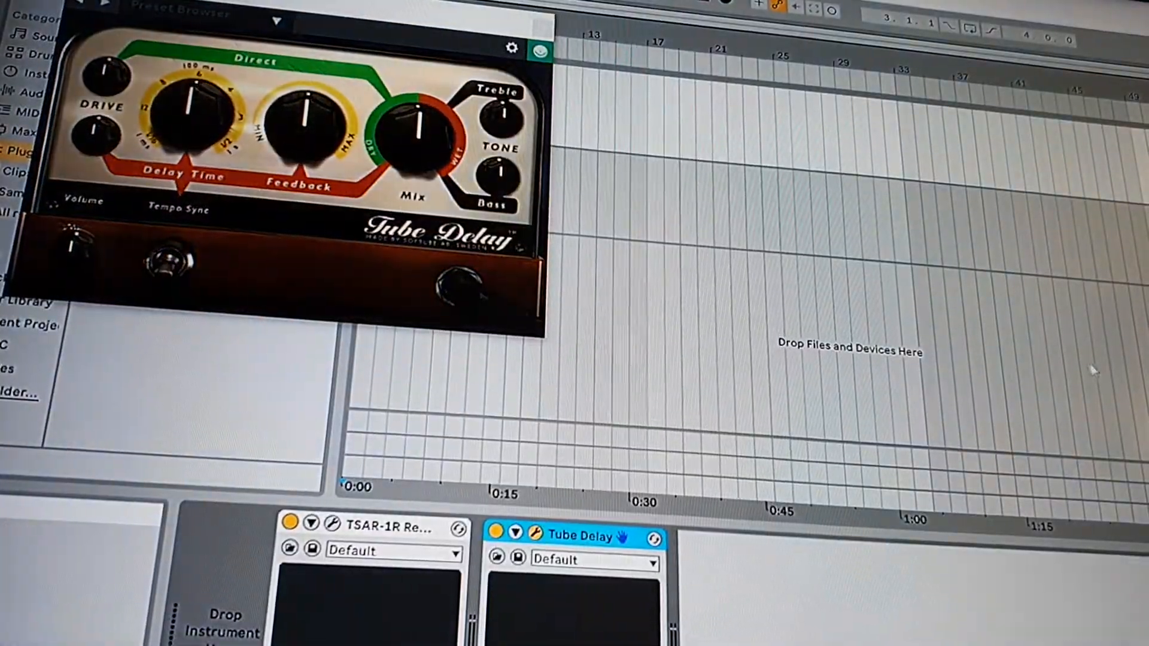
click(542, 27)
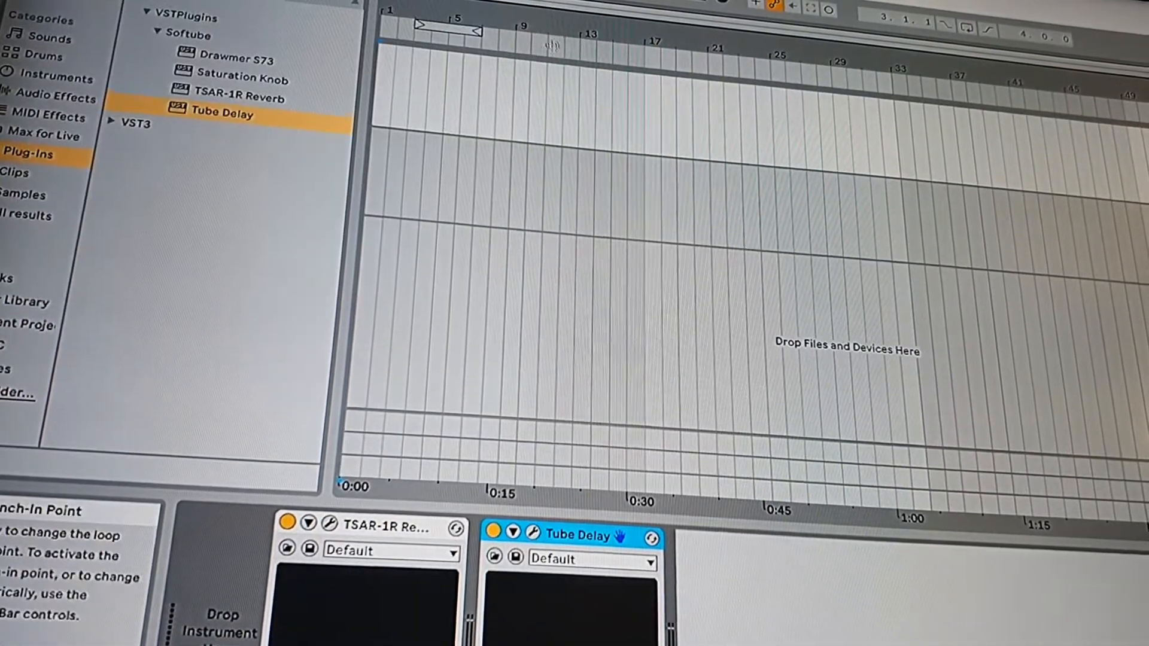
click(535, 536)
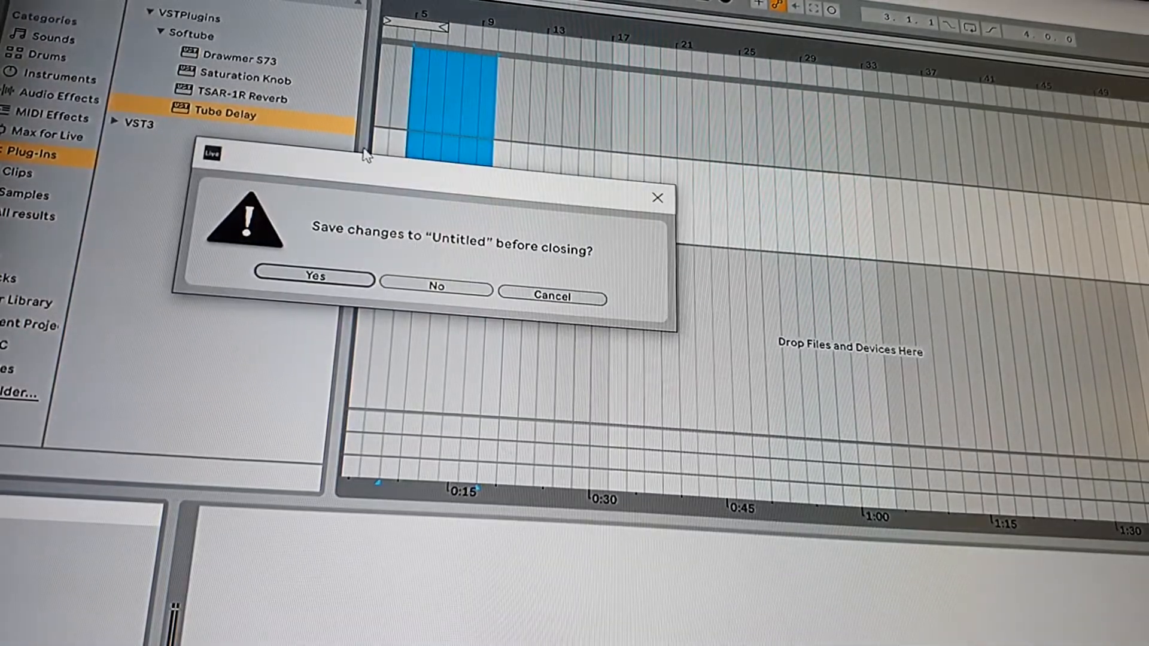
- Cancel closing the set and retune TSAR-1R to about 2.57 s time, 184 ms predelay and lower output
click(568, 301)
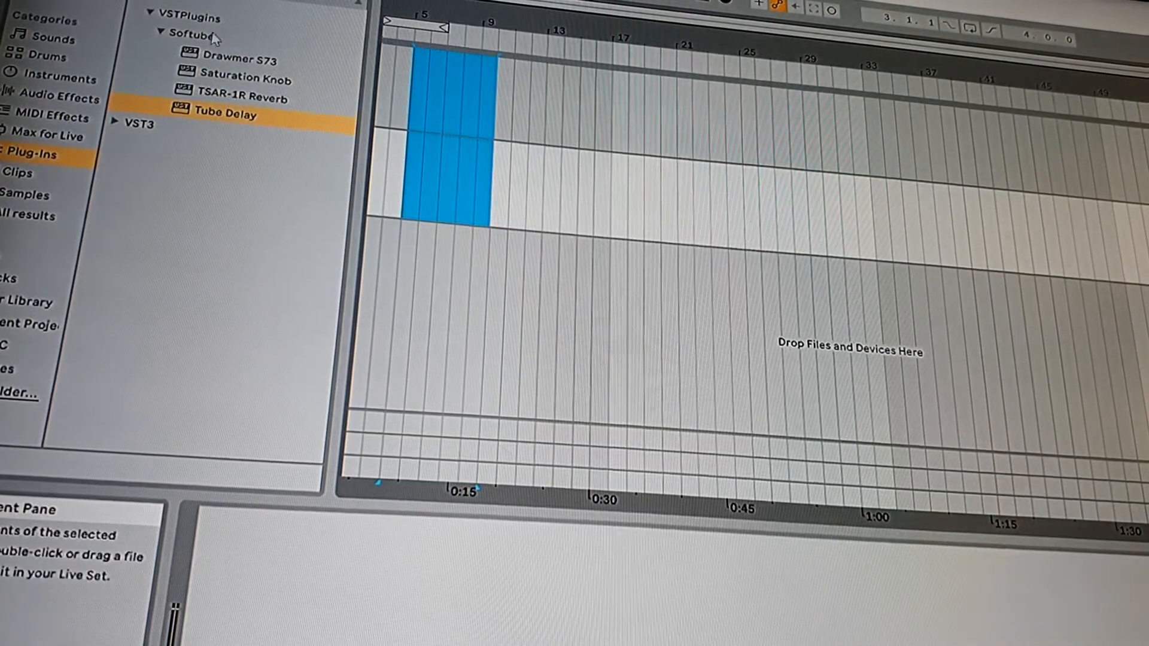
double_click(242, 95)
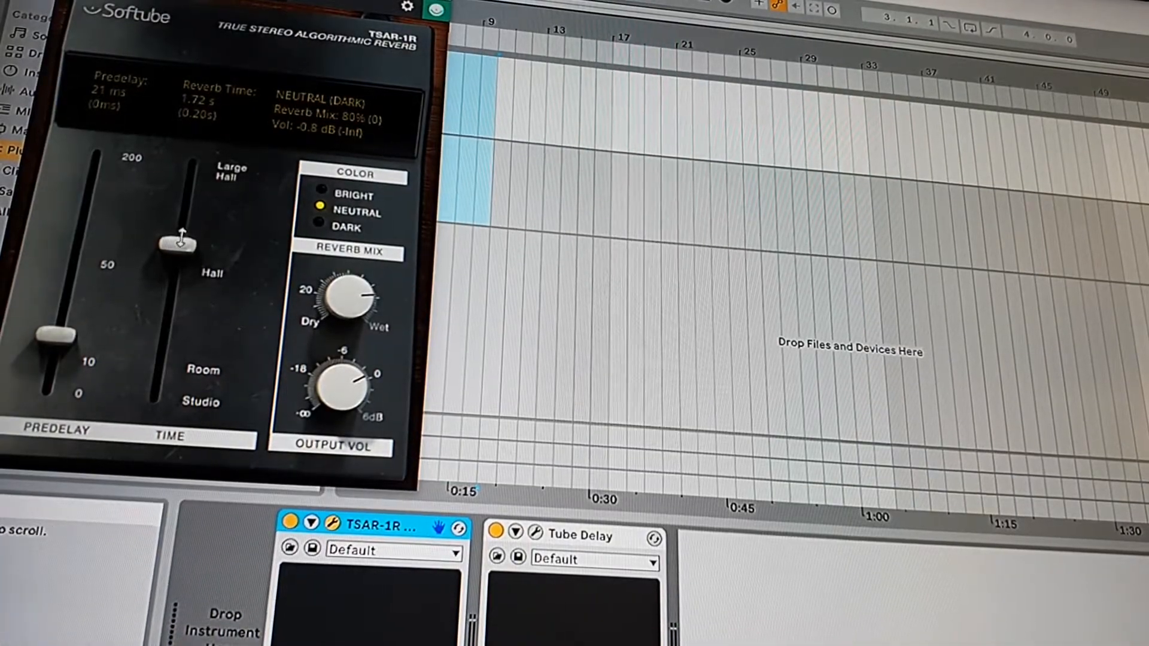
drag(183, 236, 223, 168)
drag(164, 316, 232, 228)
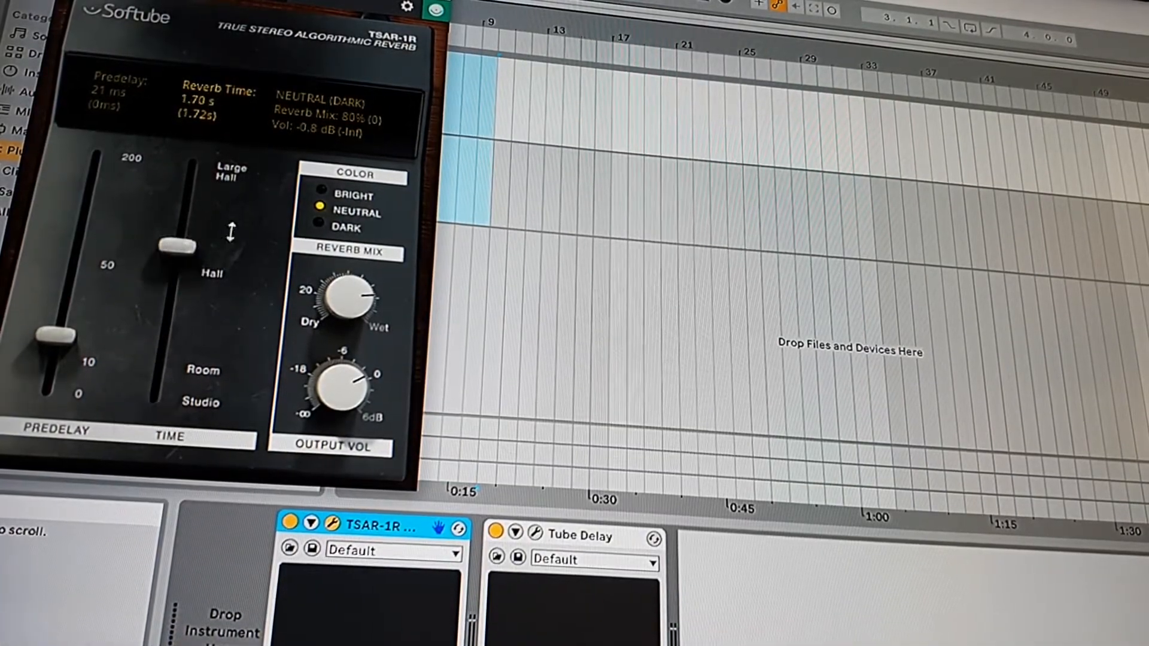
drag(59, 336, 103, 186)
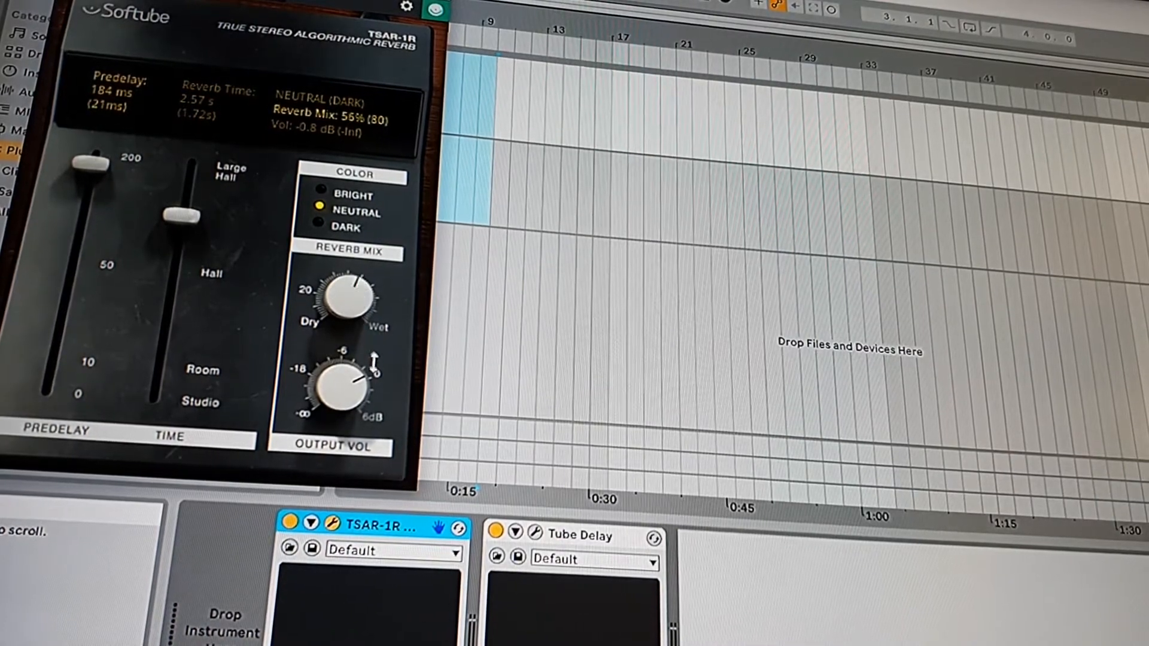
drag(345, 384, 345, 413)
- In Tube Delay, make the mix mostly dry and switch Tempo Sync on
click(334, 525)
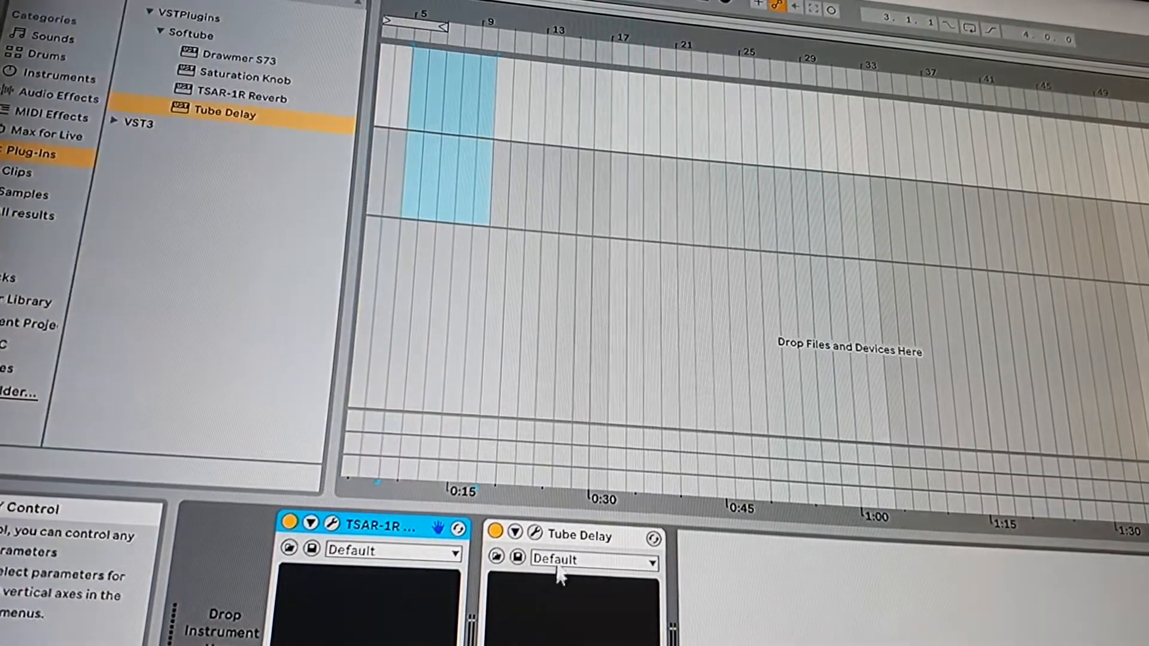
click(536, 535)
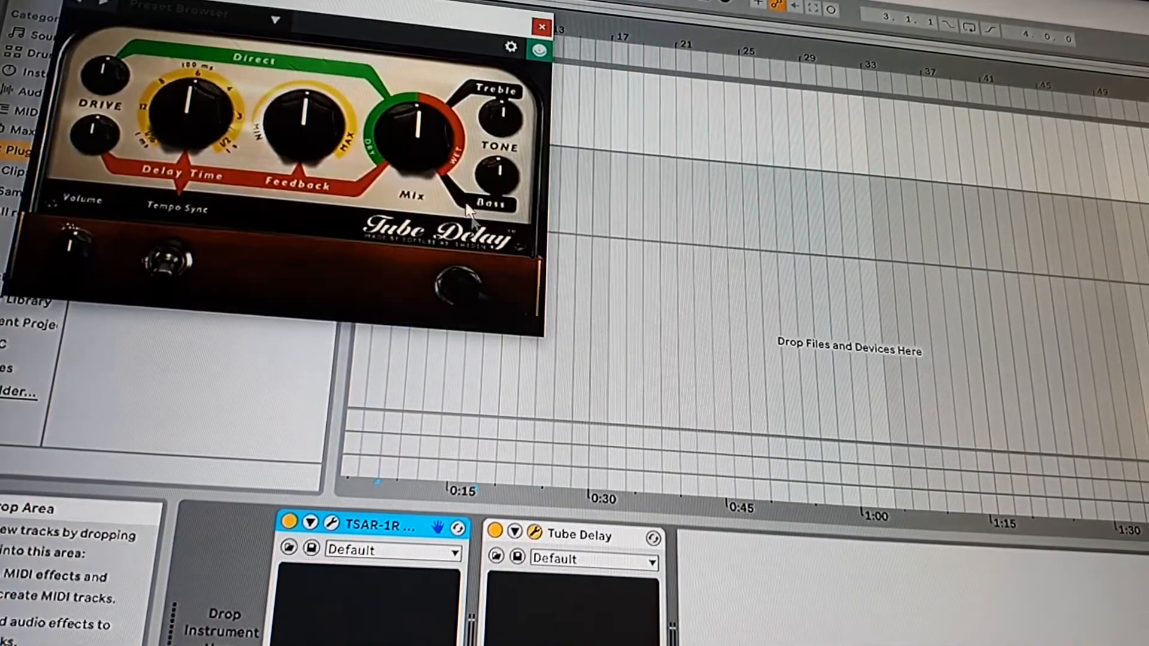
drag(413, 135, 430, 191)
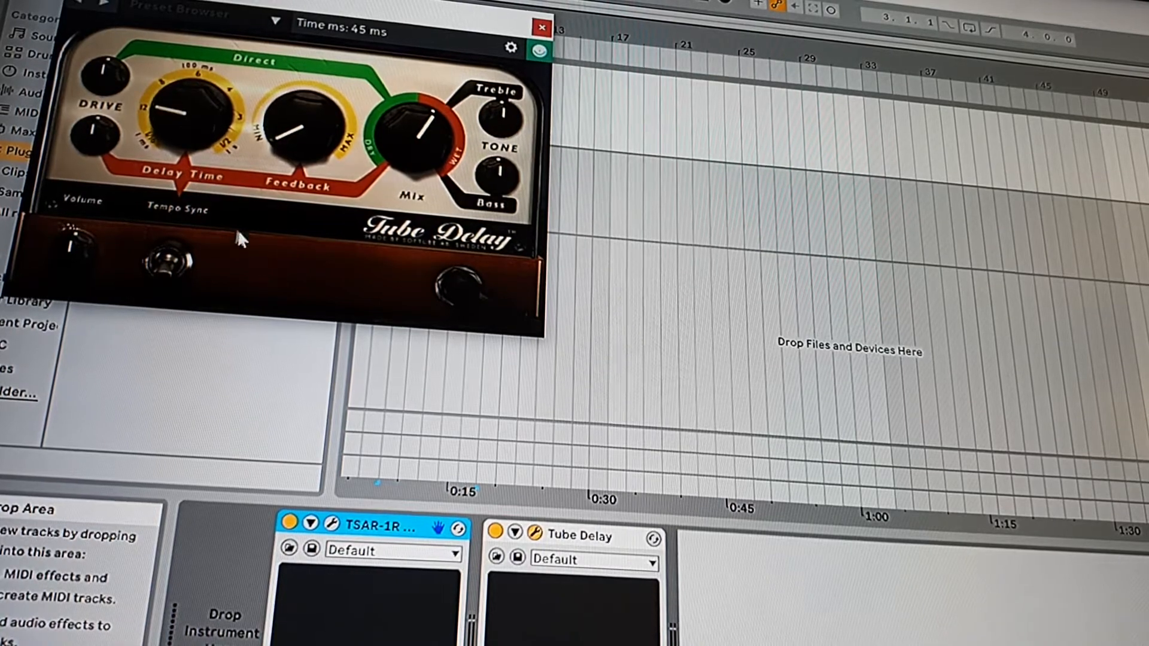
click(165, 270)
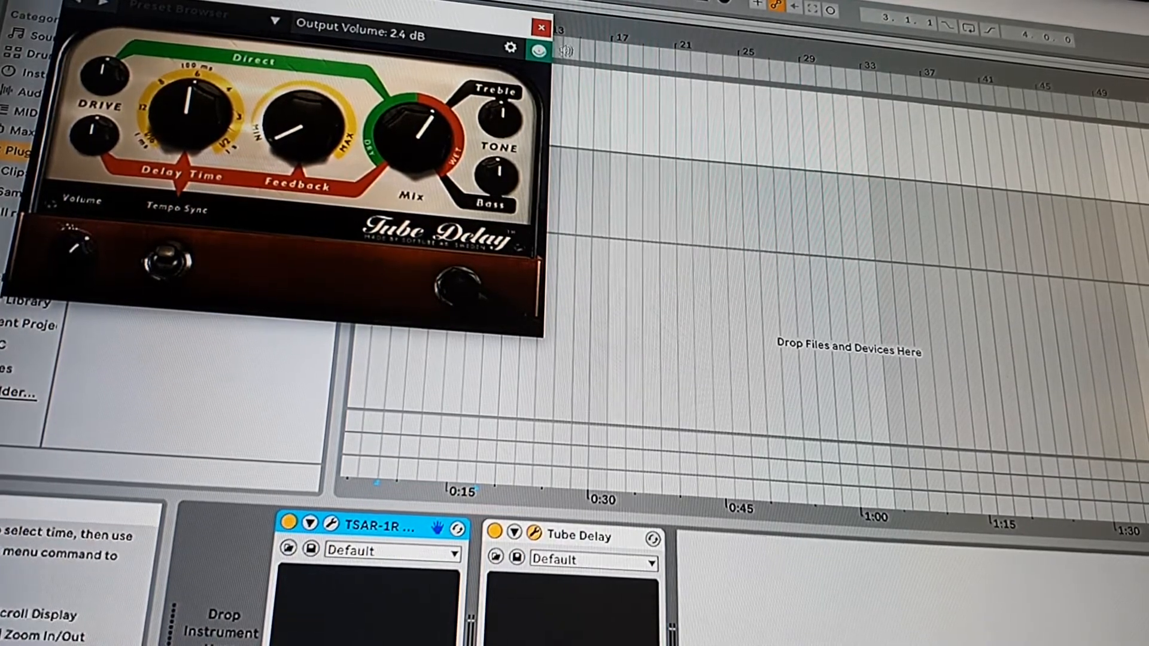
- Drag Drawmer S73 from the Softube folder into the chain after Tube Delay
click(541, 29)
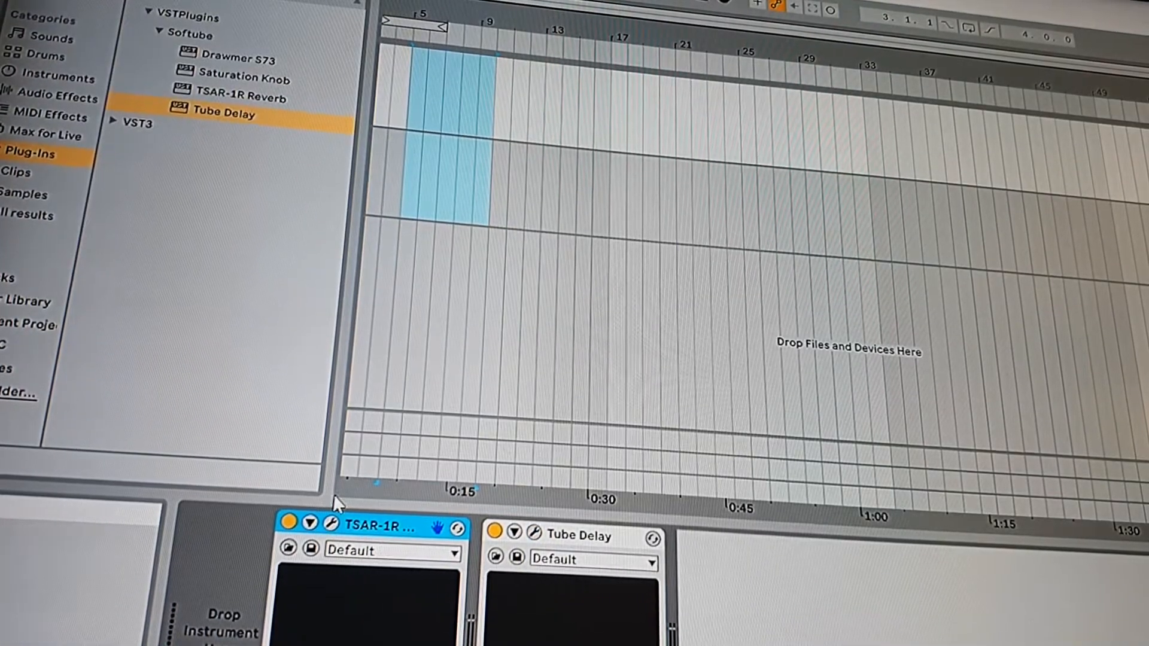
click(224, 61)
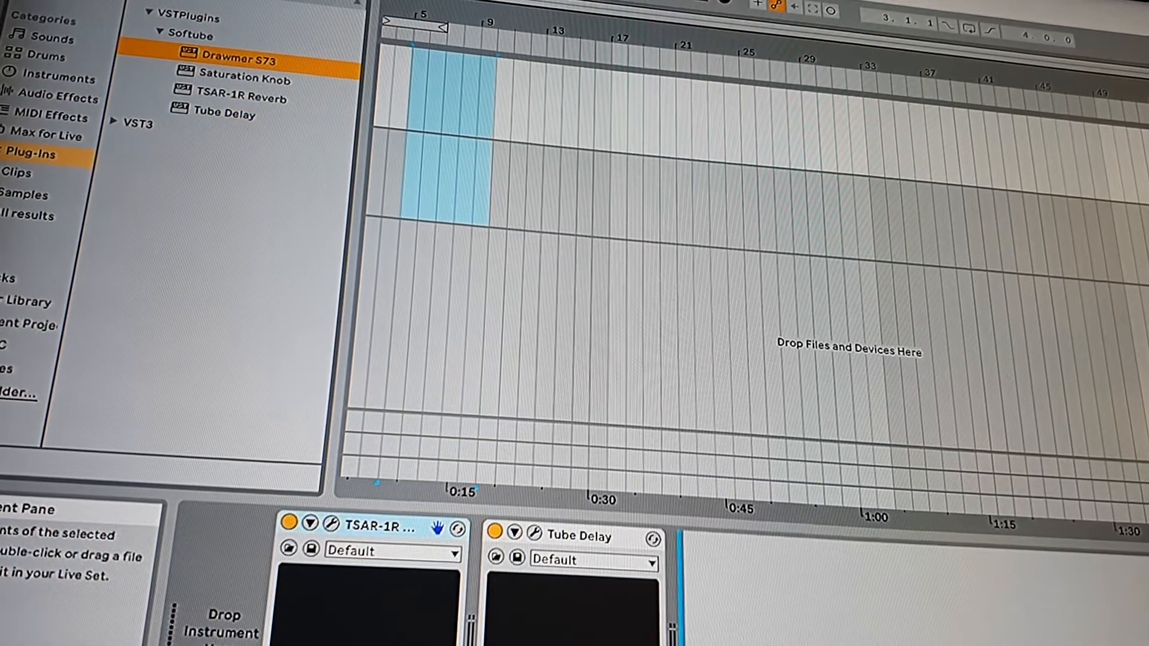
drag(681, 575, 680, 576)
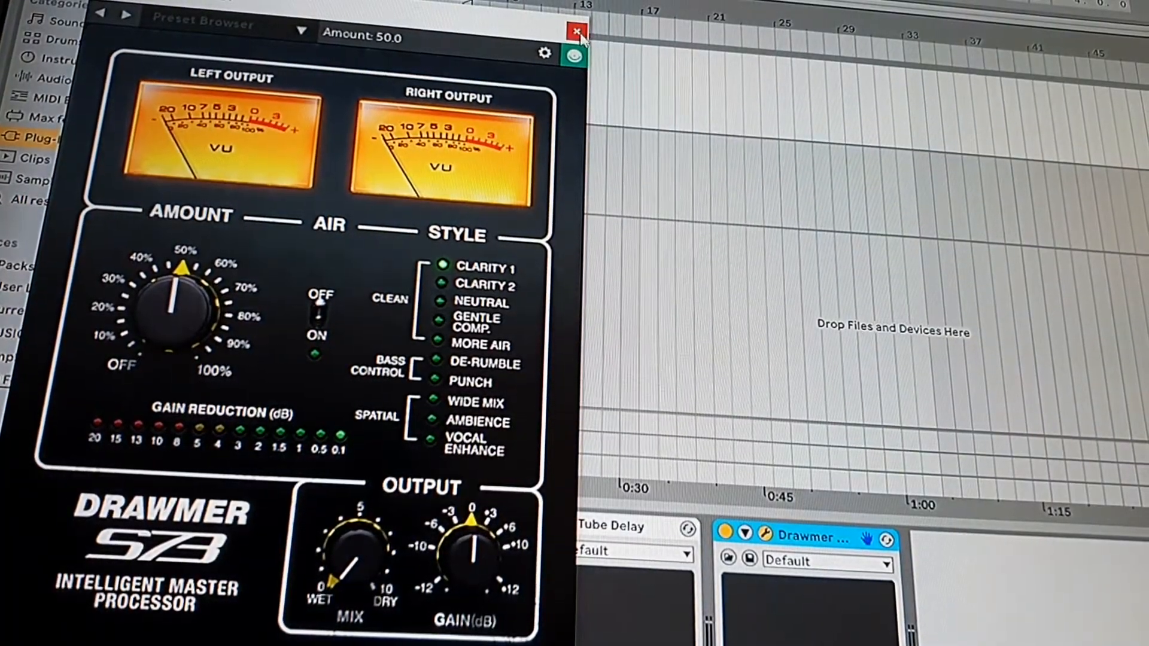
- Reopen the Drawmer S73 panel, set its Amount to about 76 and close it
click(584, 8)
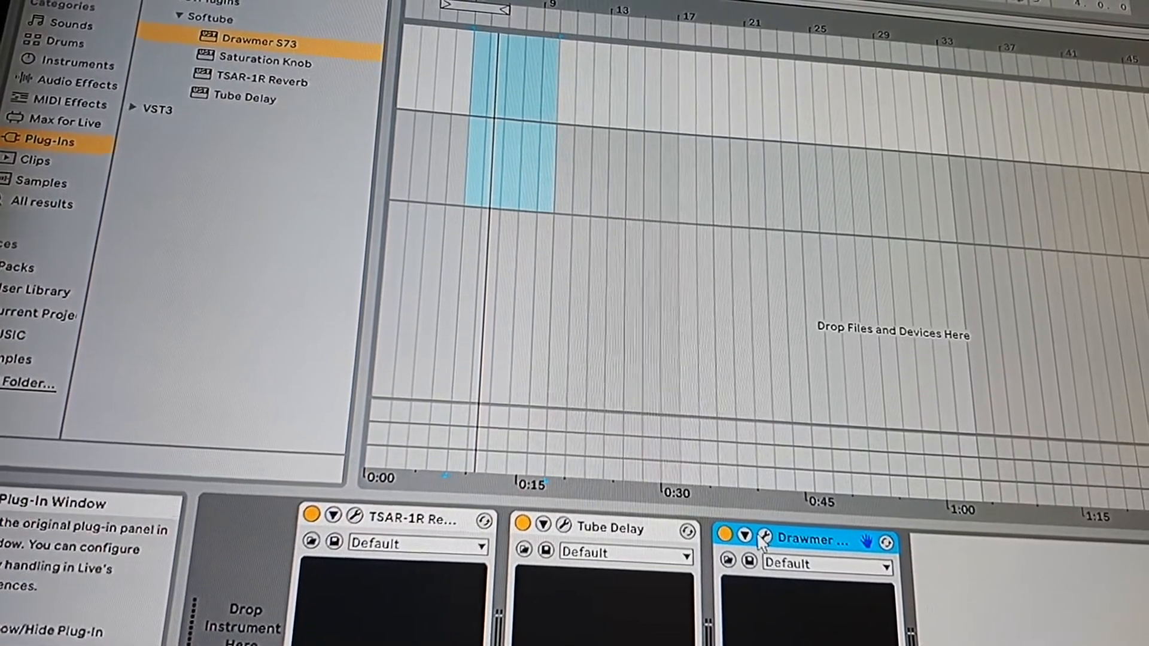
click(767, 534)
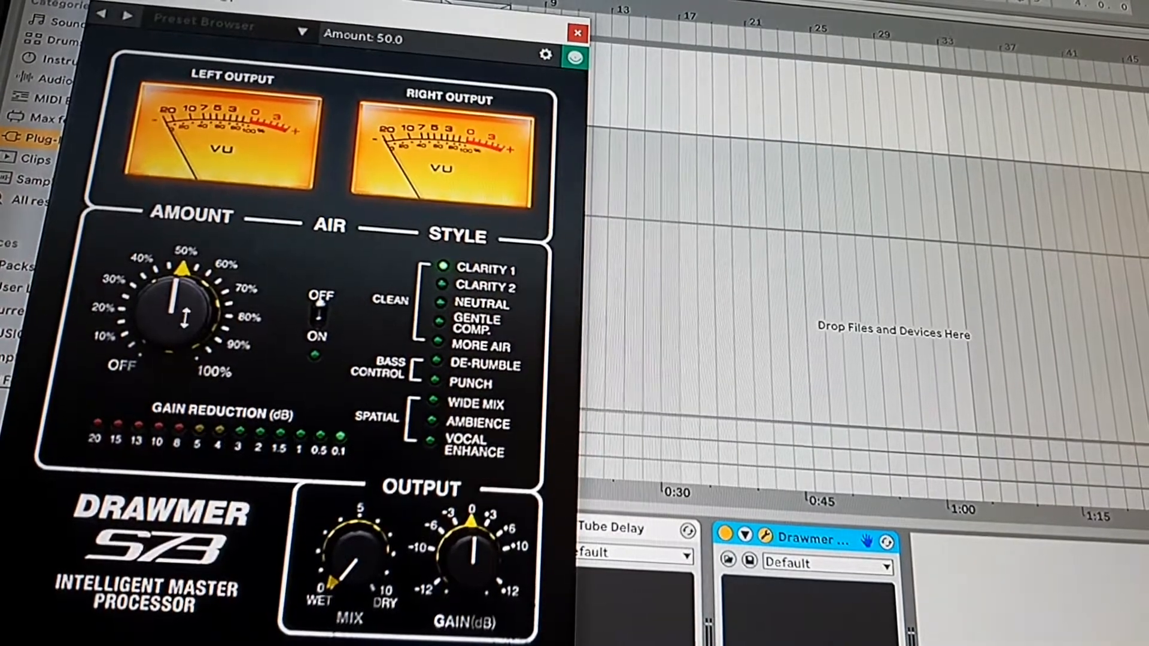
mouse_move(219, 258)
mouse_down()
mouse_move(179, 334)
mouse_move(204, 266)
mouse_up()
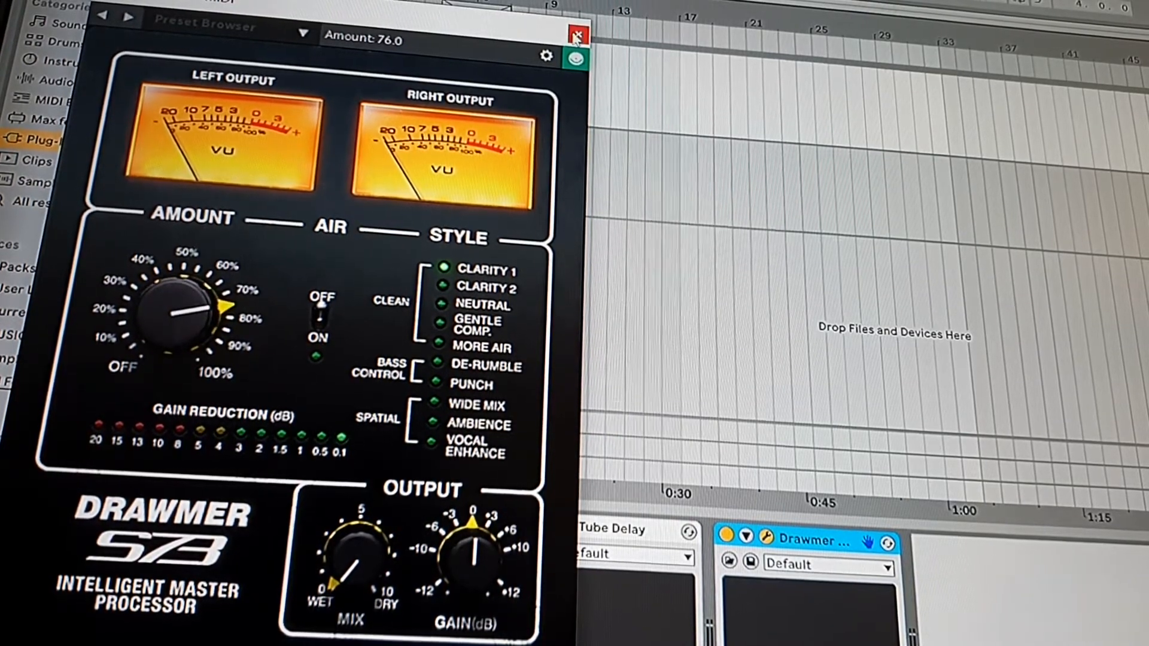
key(ctrl+alt+p)
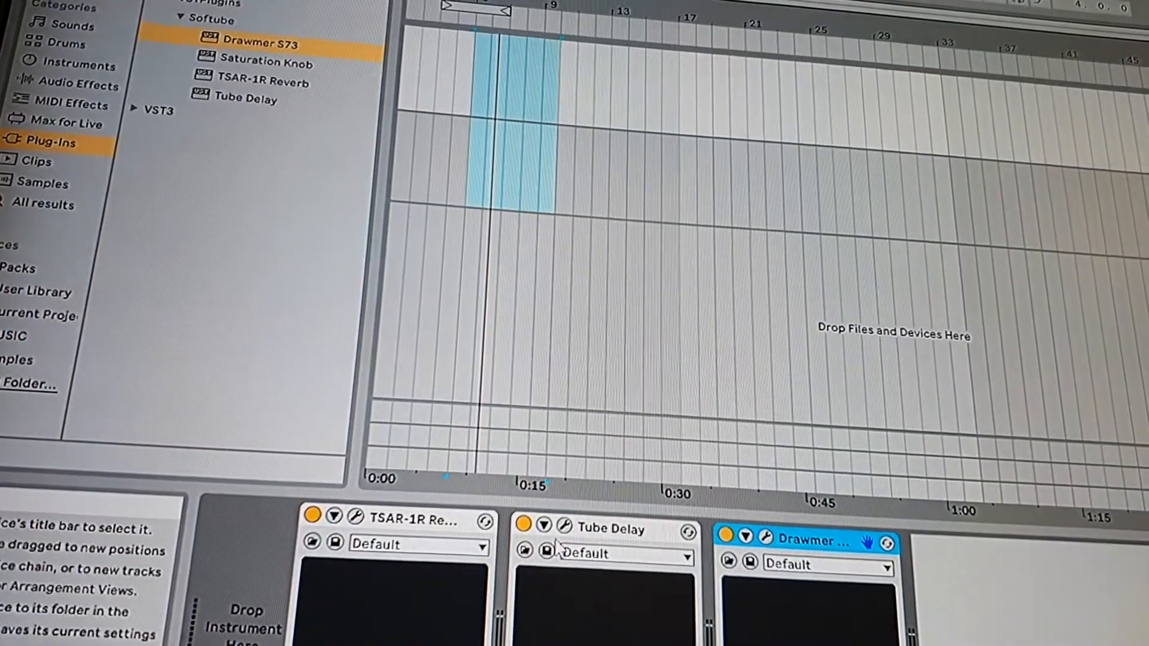
click(567, 528)
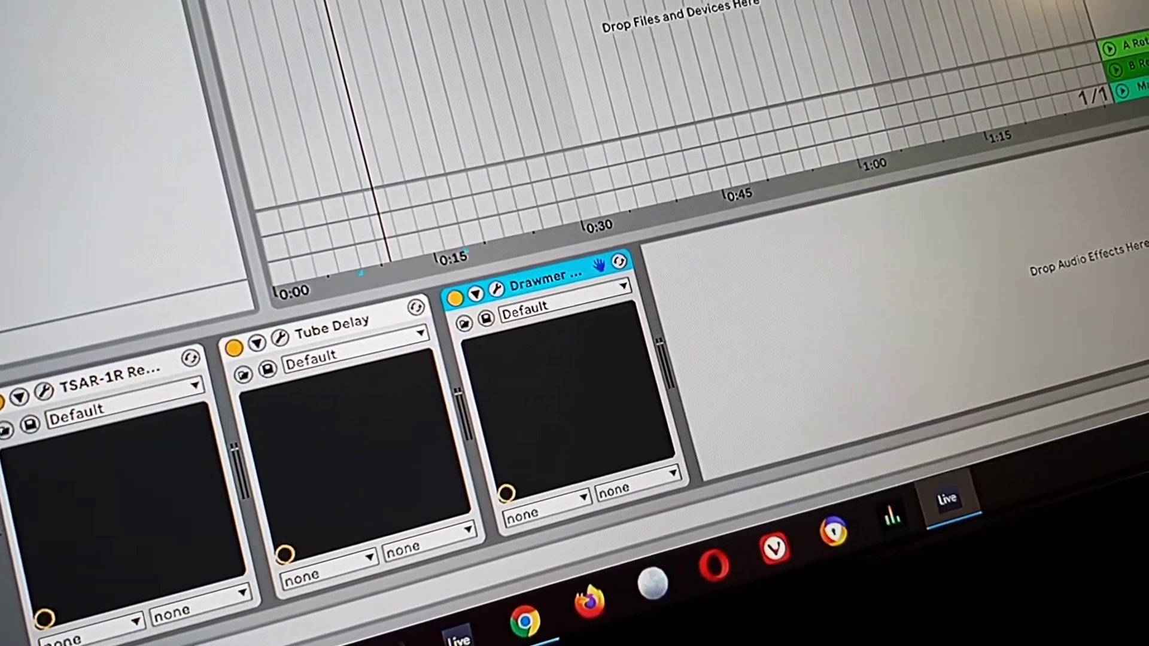
click(899, 386)
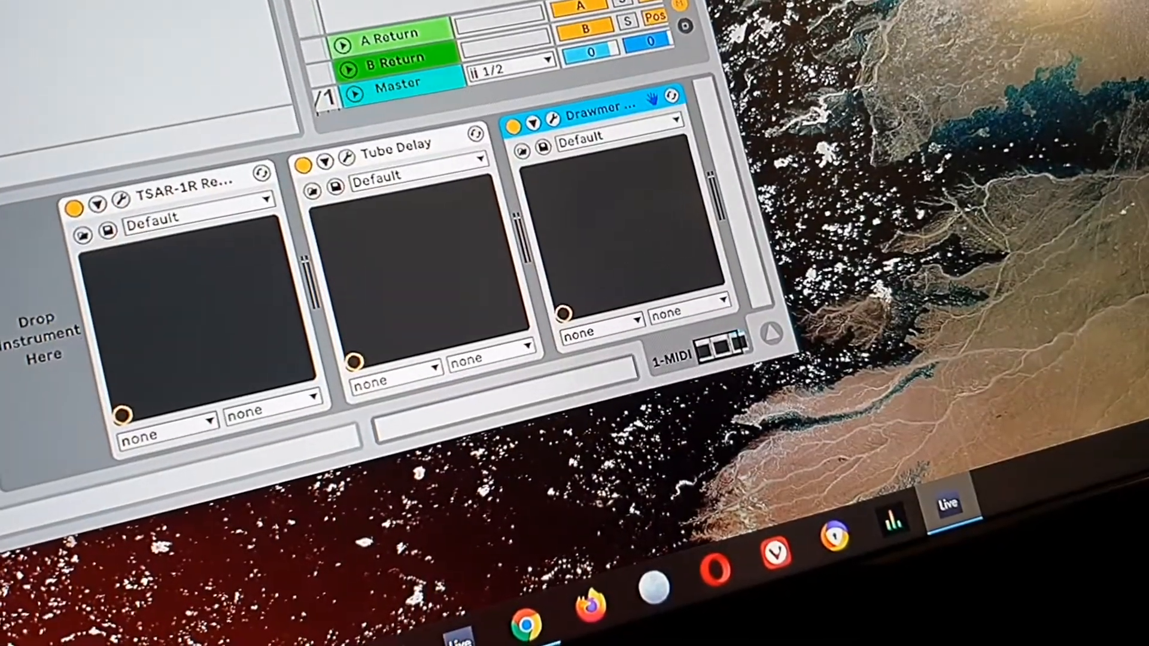
key(super+Up)
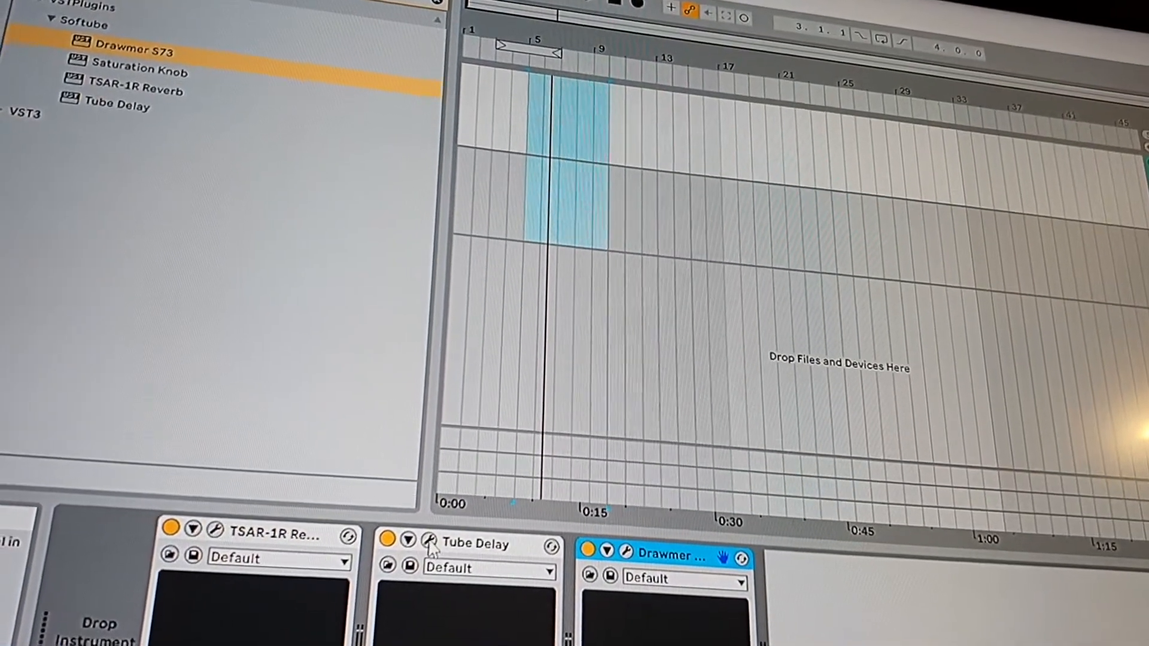
- Adjust Tube Delay feedback, retoggle Tempo Sync to ON, close it and bring up Drawmer S73
click(432, 544)
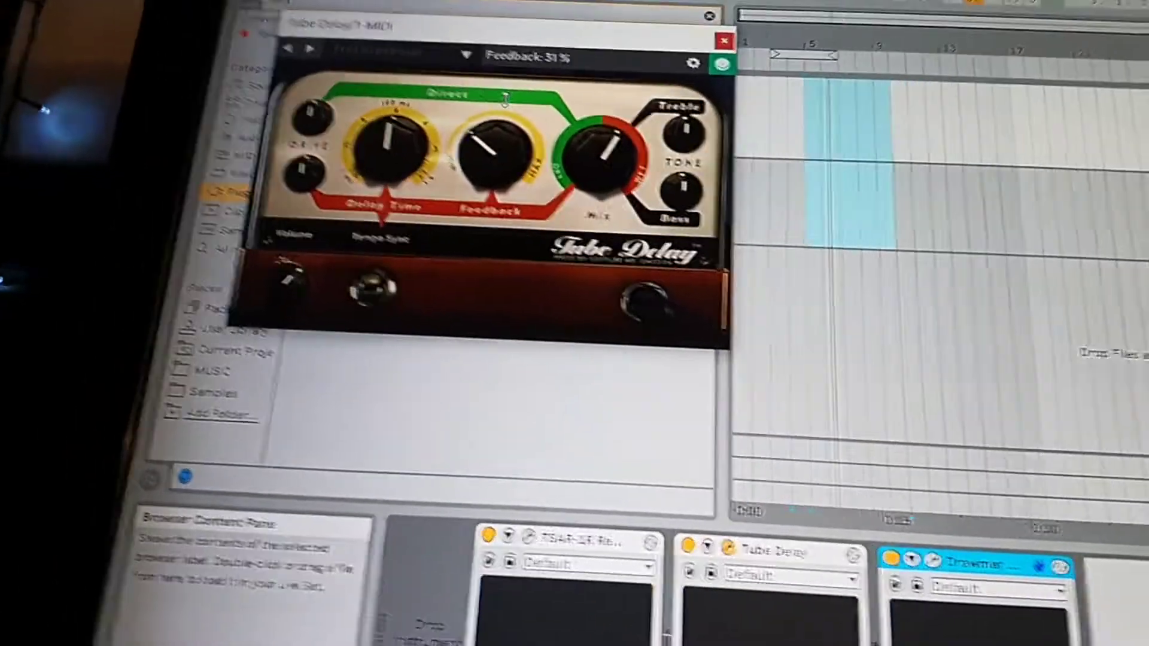
mouse_move(499, 148)
mouse_down()
mouse_move(499, 135)
mouse_move(446, 134)
mouse_up()
drag(181, 126, 179, 128)
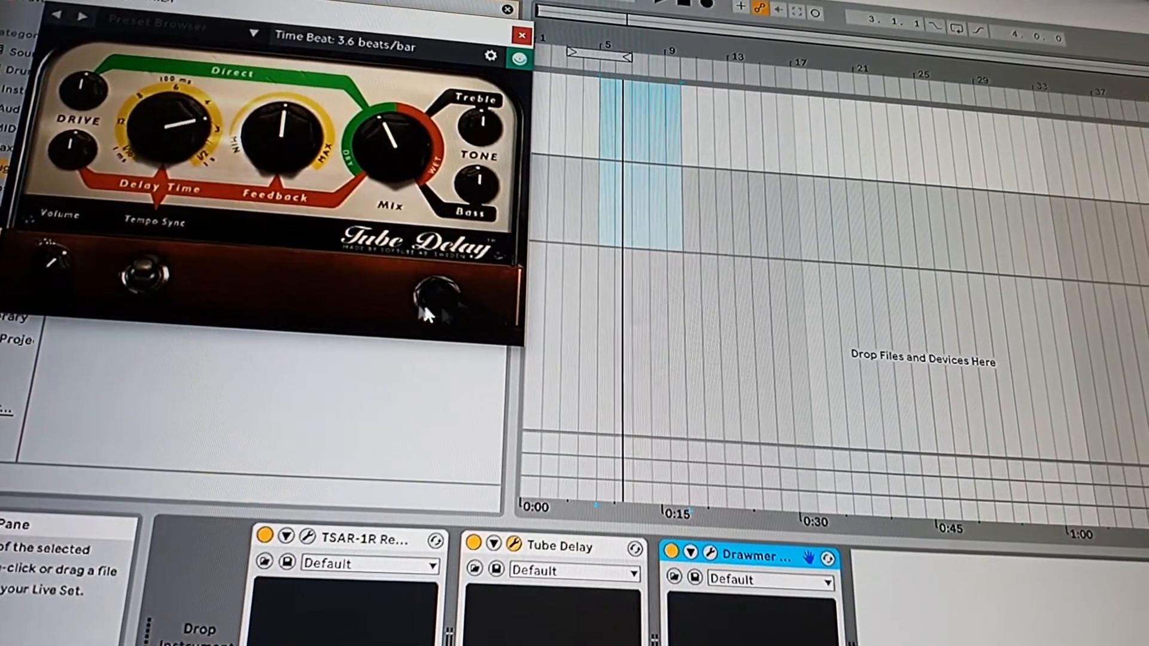
click(145, 274)
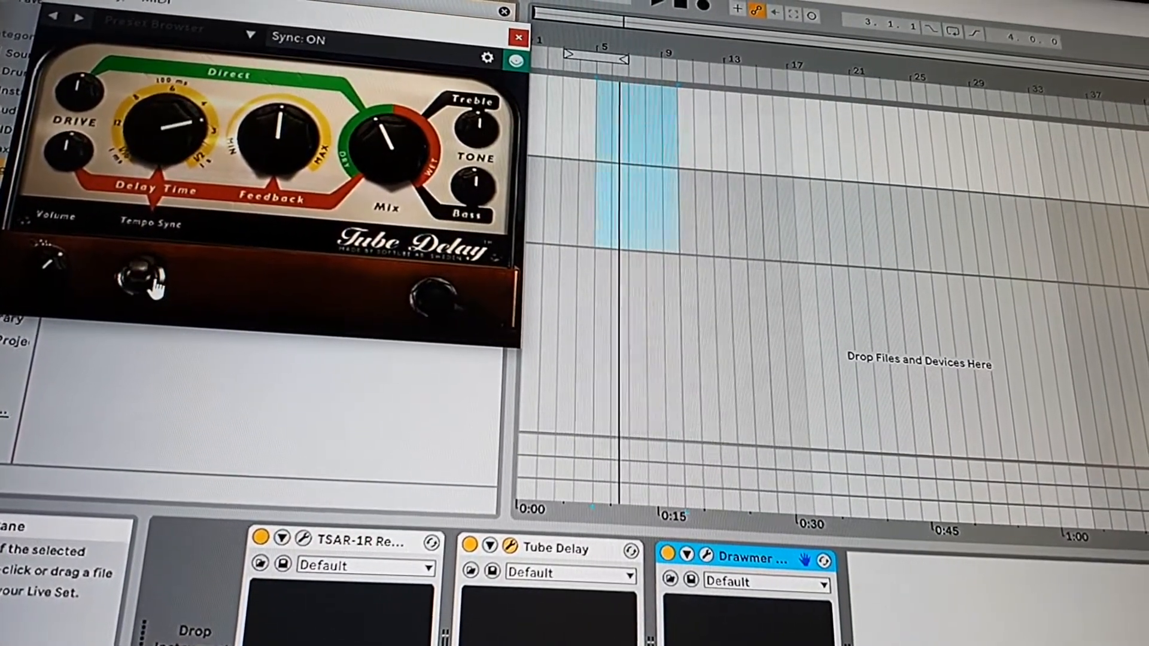
click(153, 282)
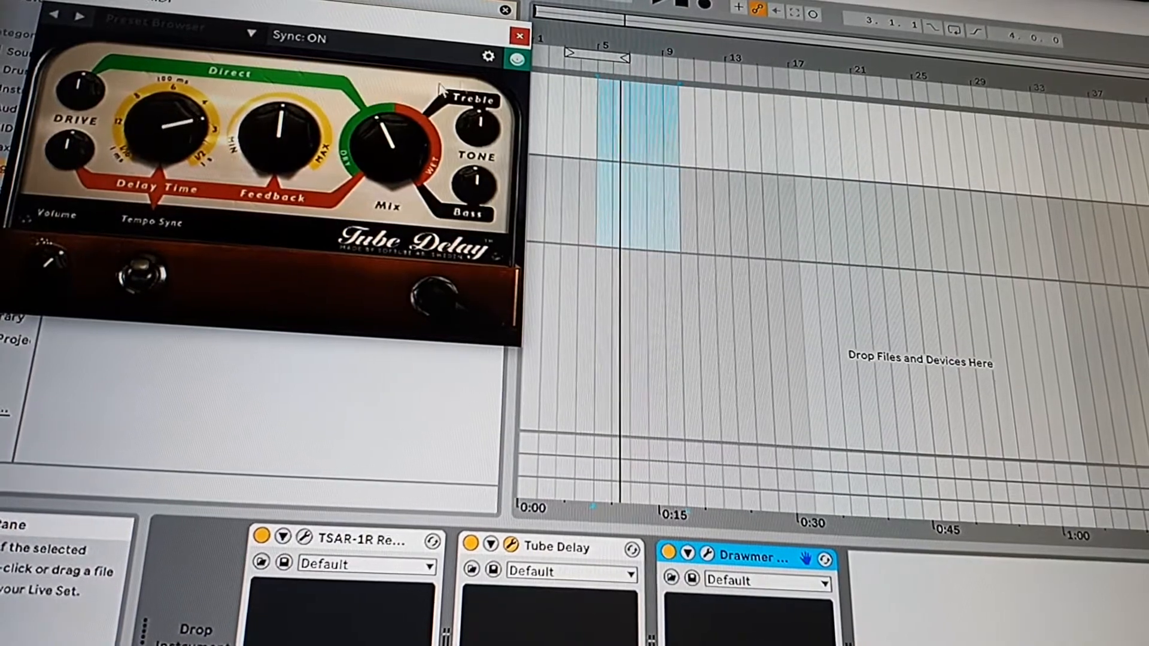
click(519, 38)
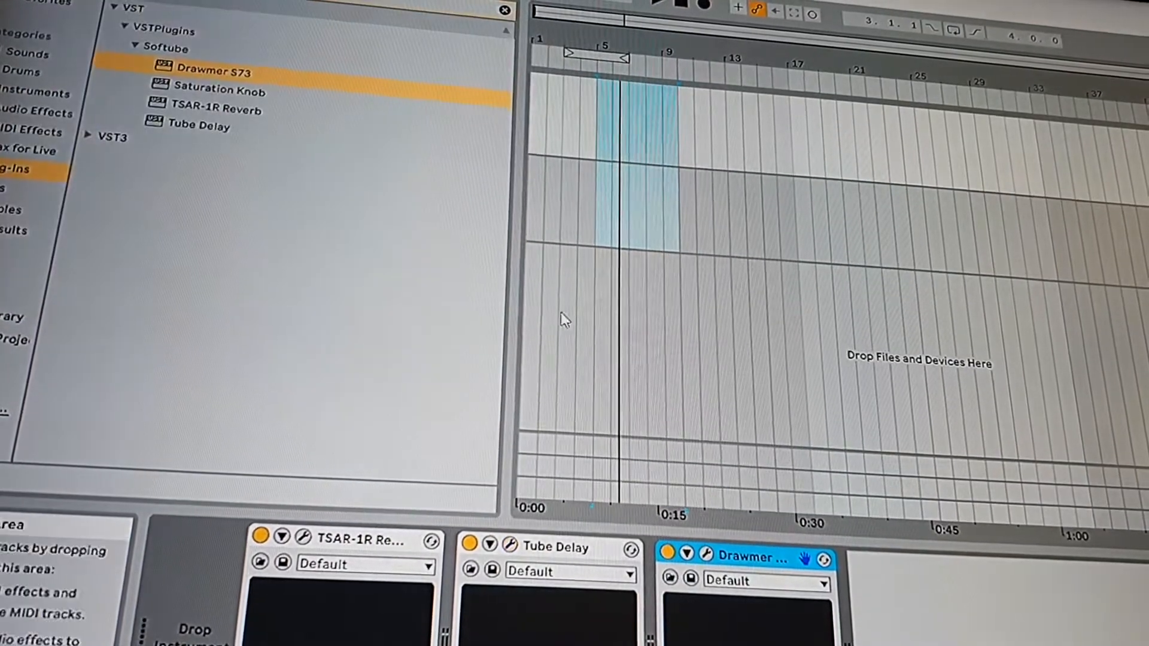
click(708, 554)
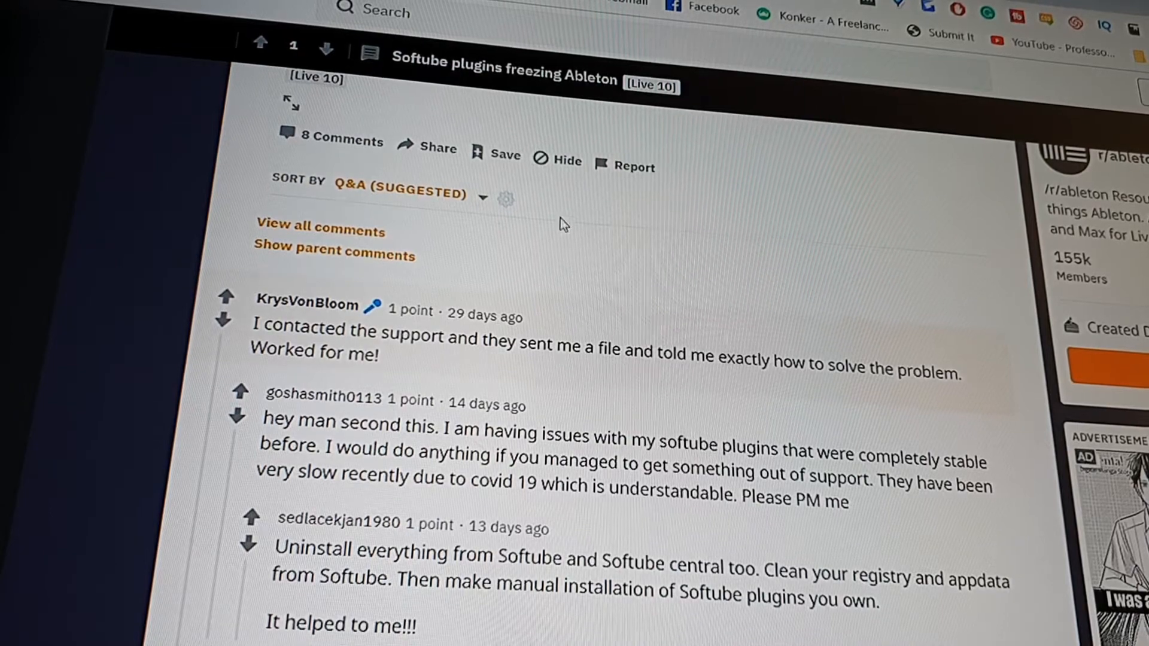
- Switch to the Softube support request-received email in Gmail
key(ctrl+Tab)
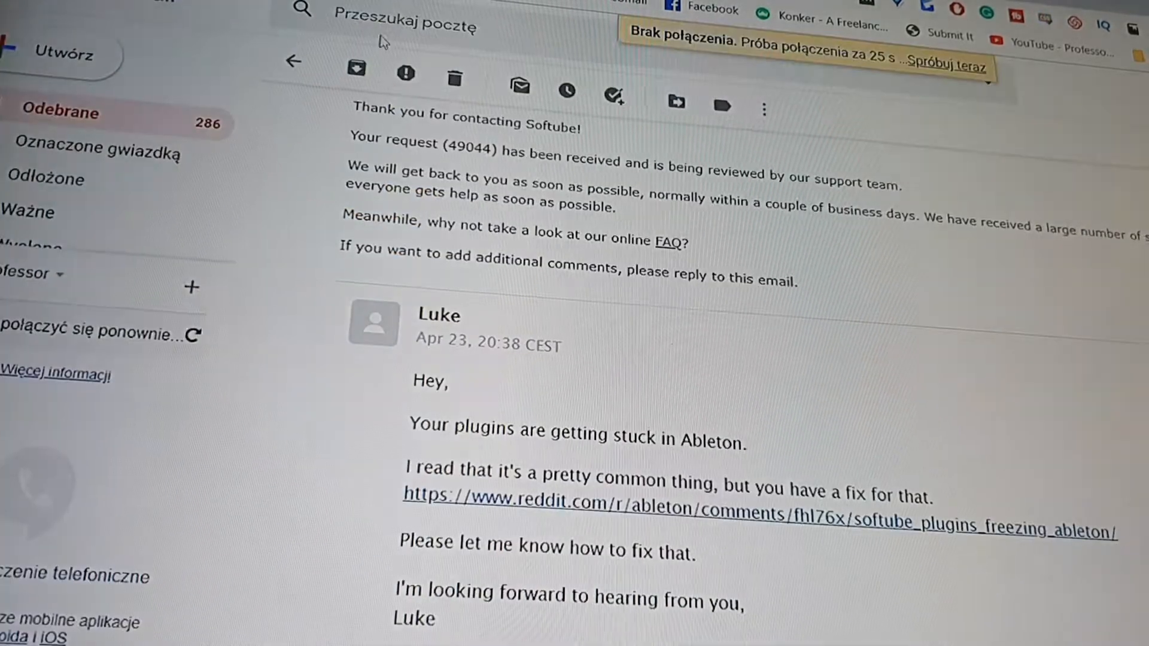
scroll(997, 422, up, 4)
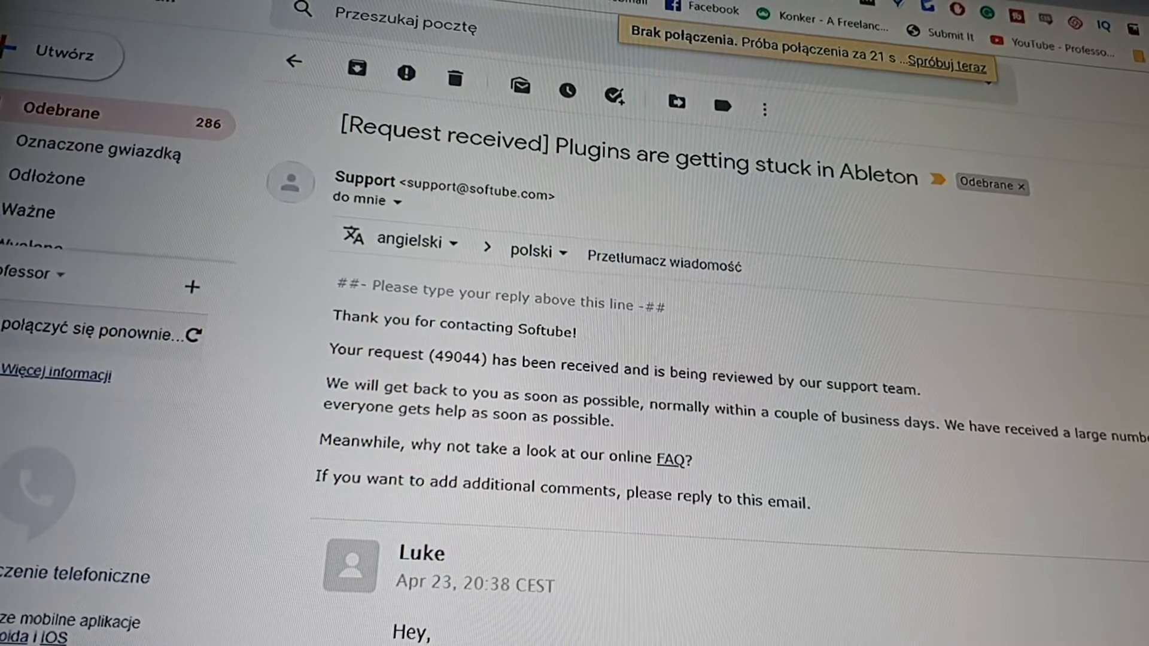
- Switch back to the Reddit thread on Softube plugins freezing Ableton and read the remaining comments
key(ctrl+Tab)
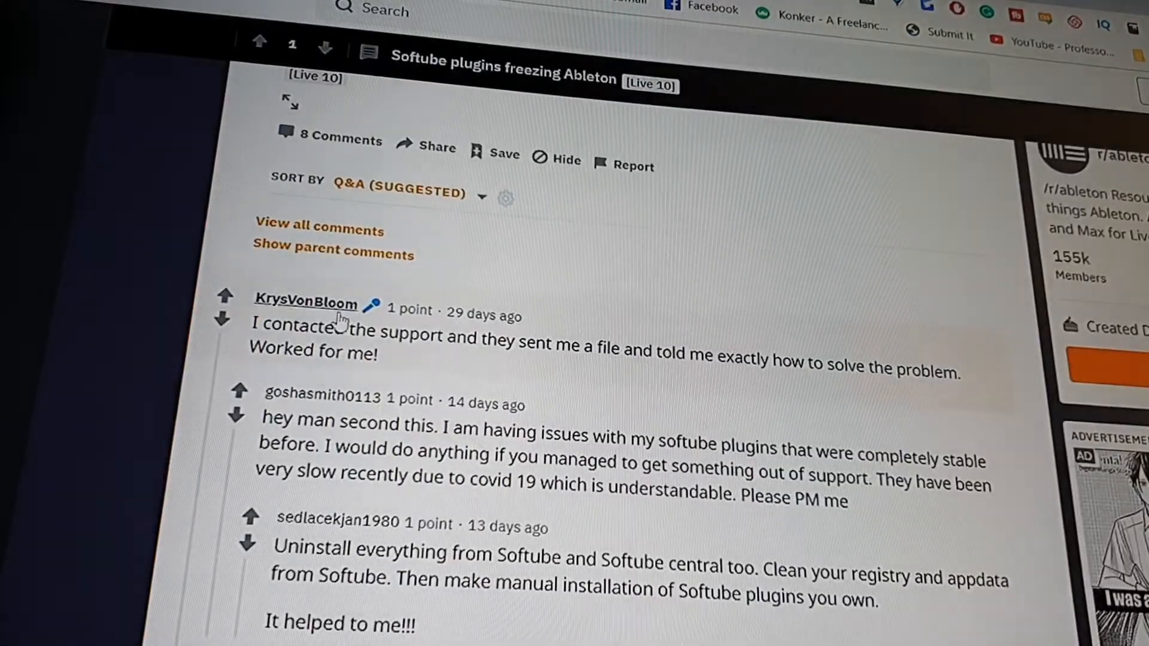
scroll(602, 382, down, 3)
scroll(601, 381, down, 3)
scroll(593, 372, up, 6)
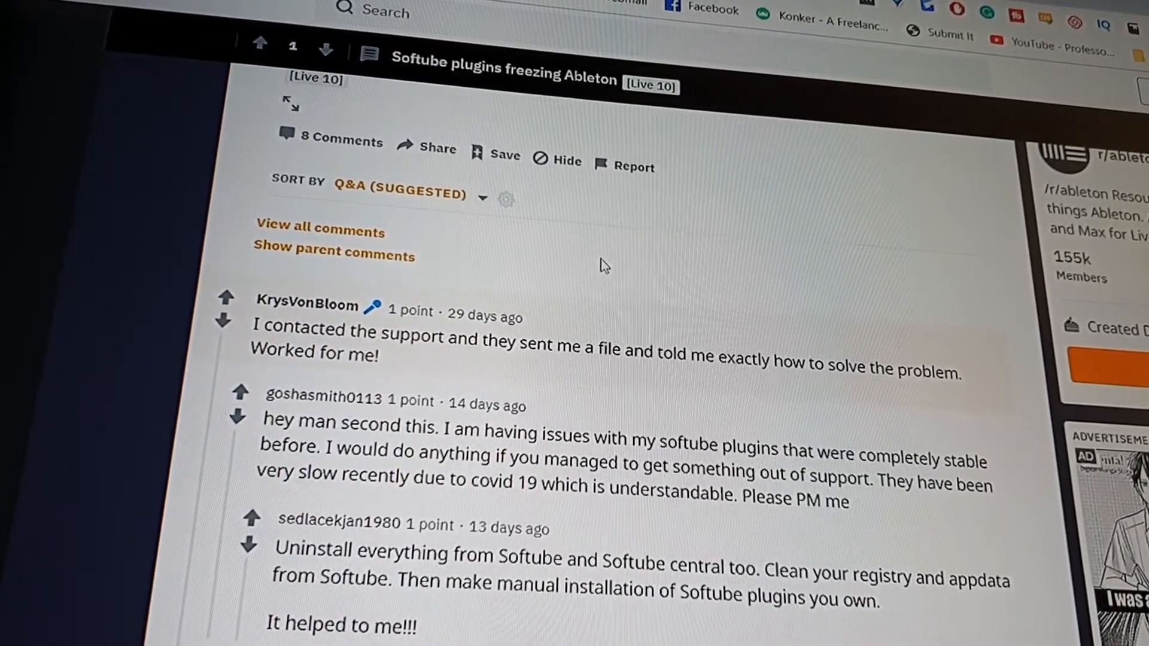
scroll(591, 253, down, 1)
scroll(602, 265, up, 1)
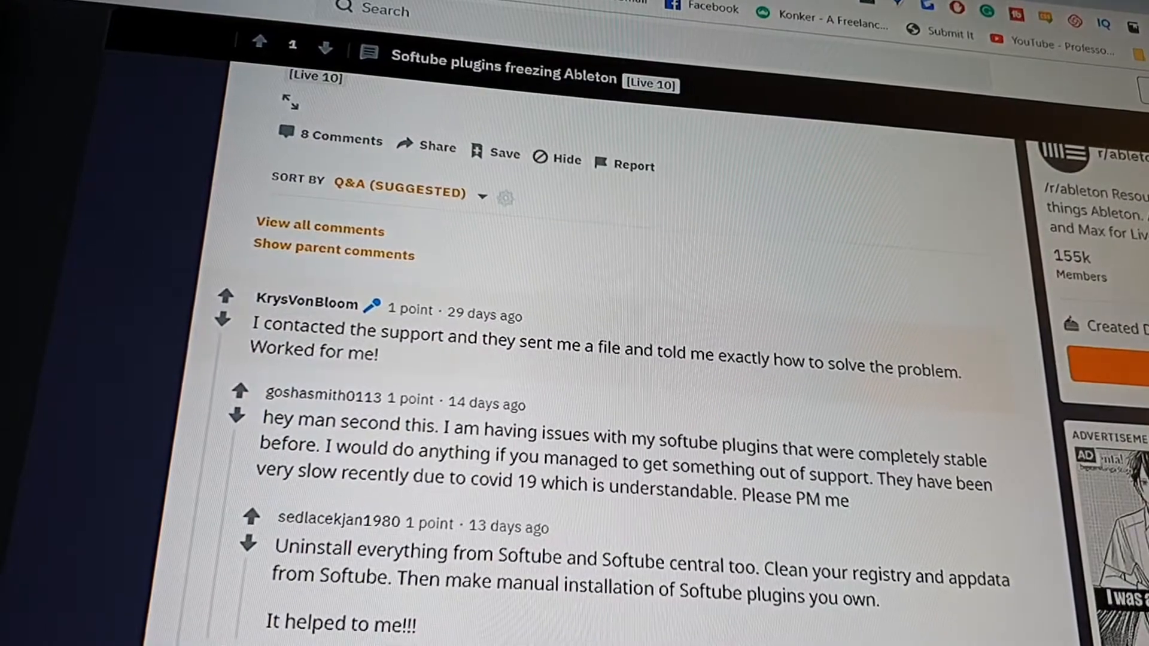